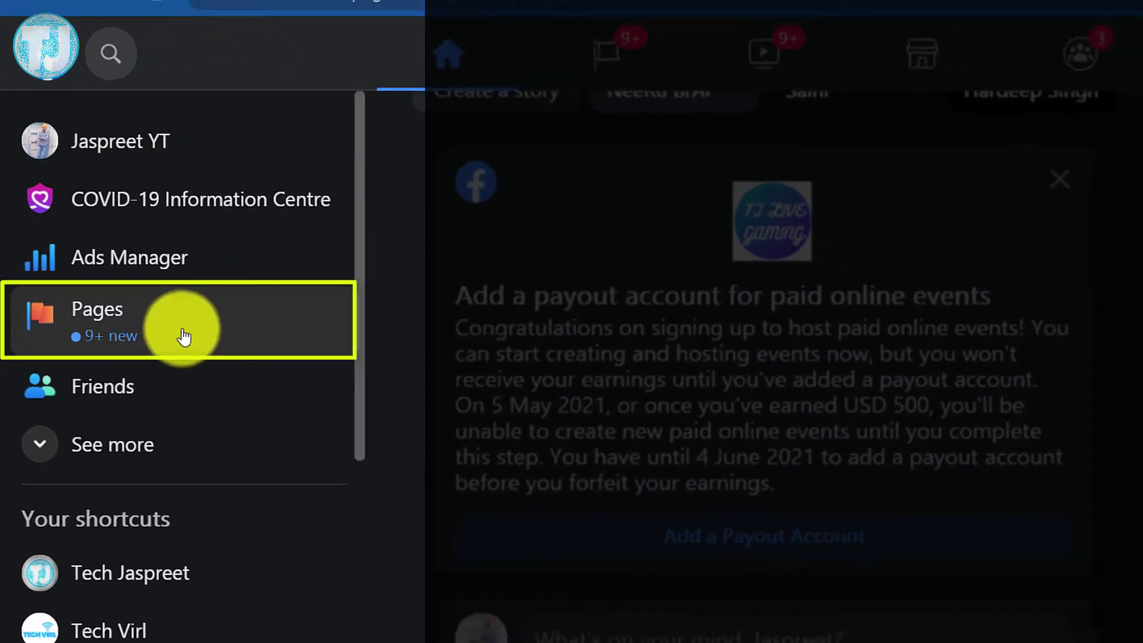
# Open the Pages section listing the account's managed pages
pyautogui.click(184, 337)
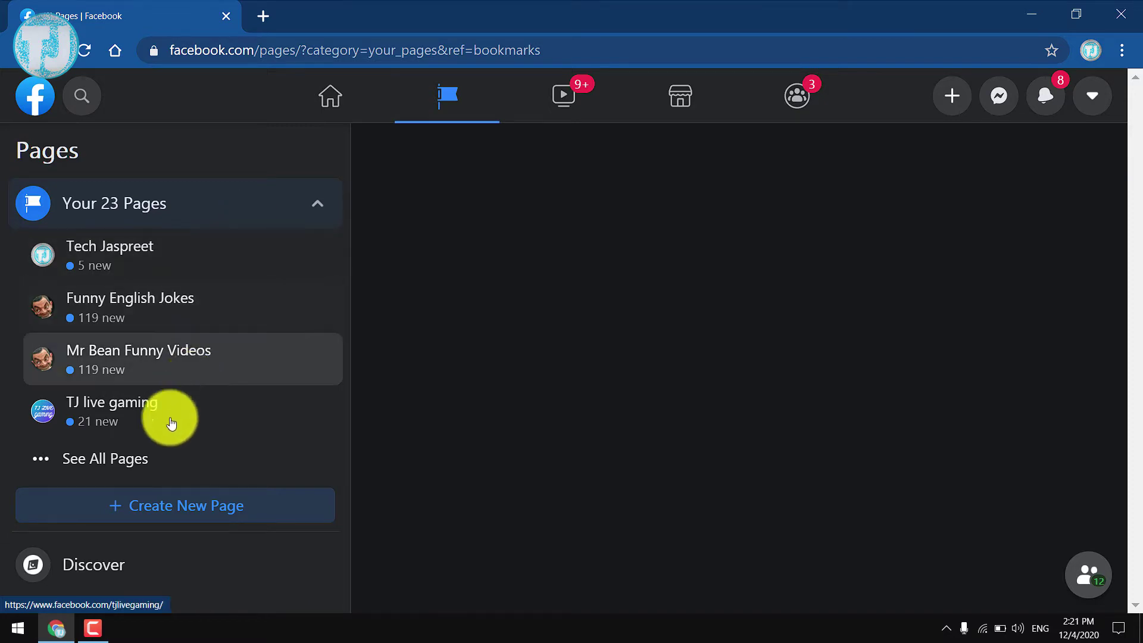
# Find the TJ live gaming page in the Pages list and open it
pyautogui.scroll(-3, 521, 357)
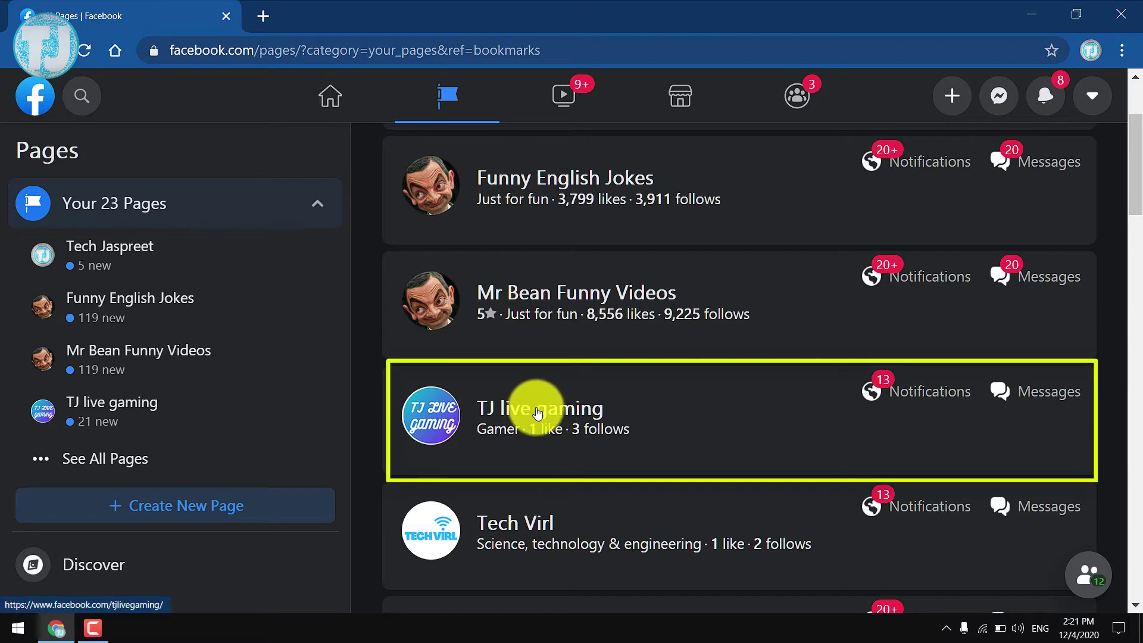
pyautogui.click(575, 414)
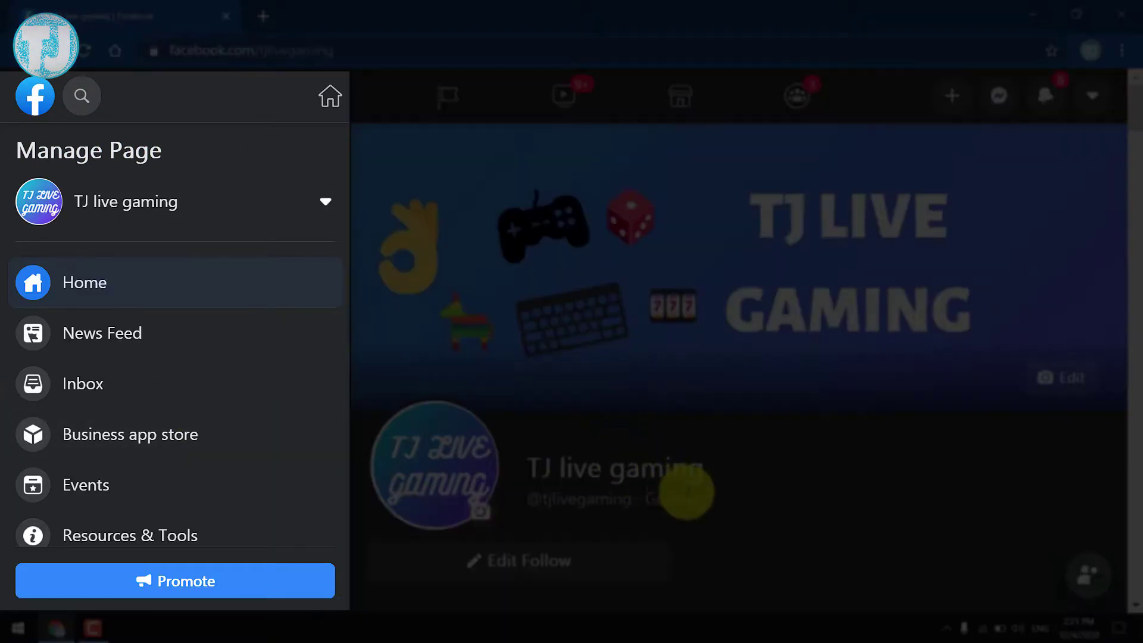
# Open Creator Studio from the TJ live gaming page's Manage Page sidebar
pyautogui.scroll(-2, 687, 494)
pyautogui.scroll(-1, 684, 493)
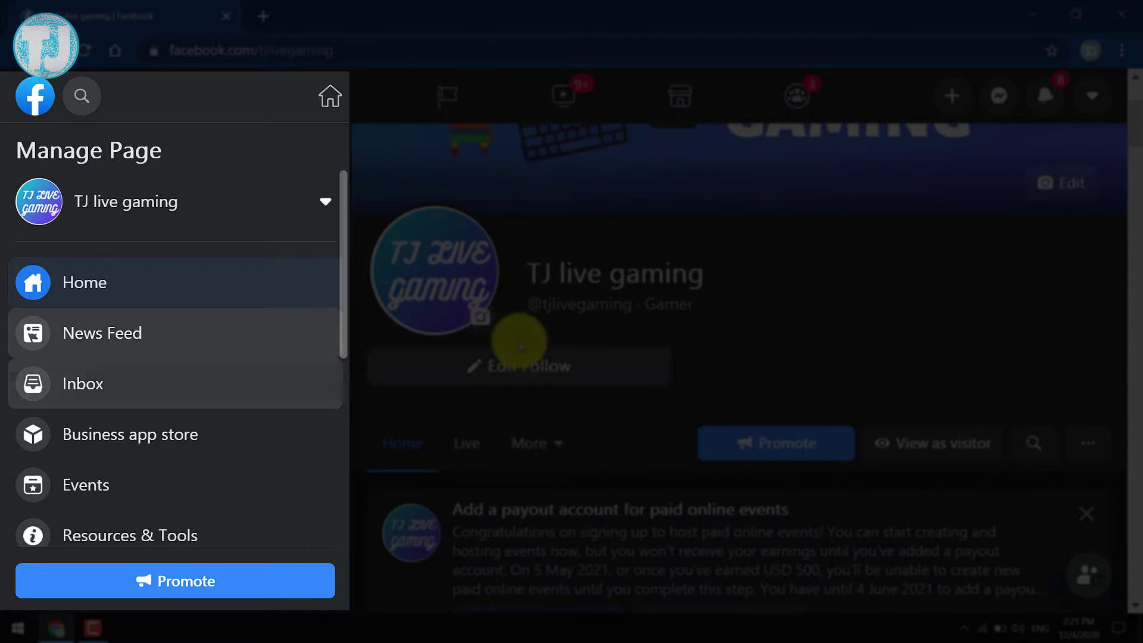
pyautogui.scroll(2, 506, 334)
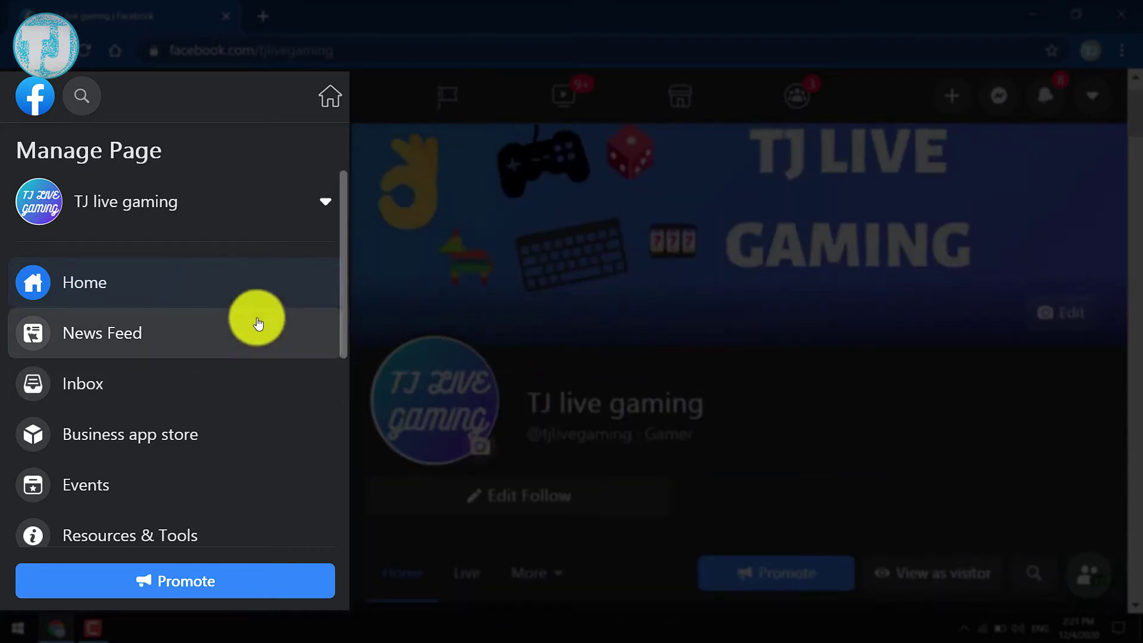
pyautogui.scroll(-3, 244, 340)
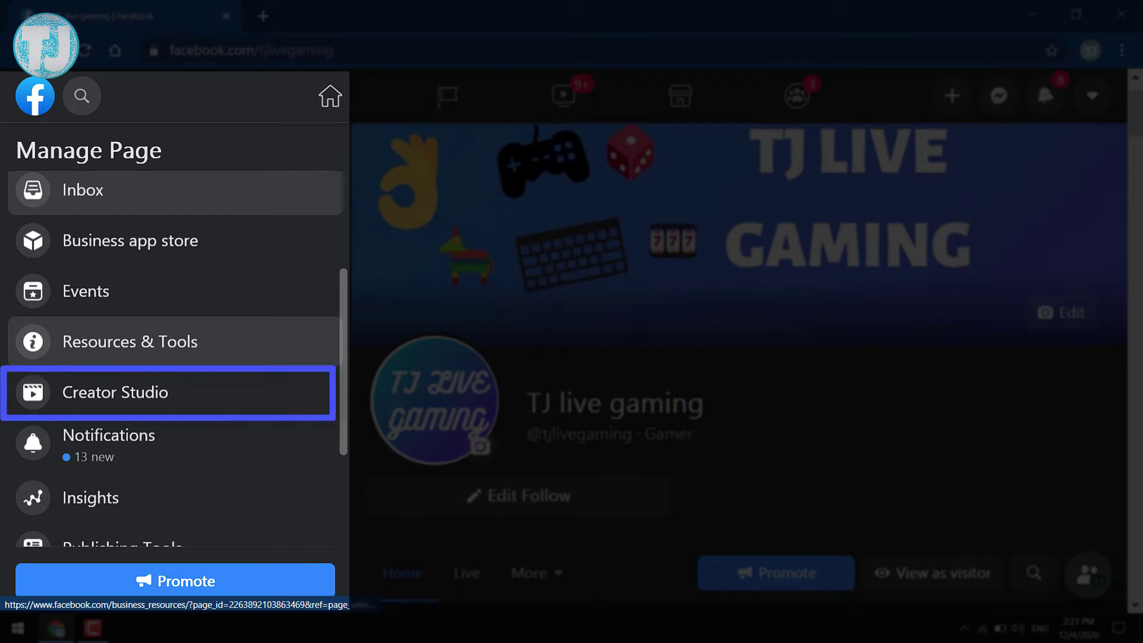
pyautogui.click(221, 391)
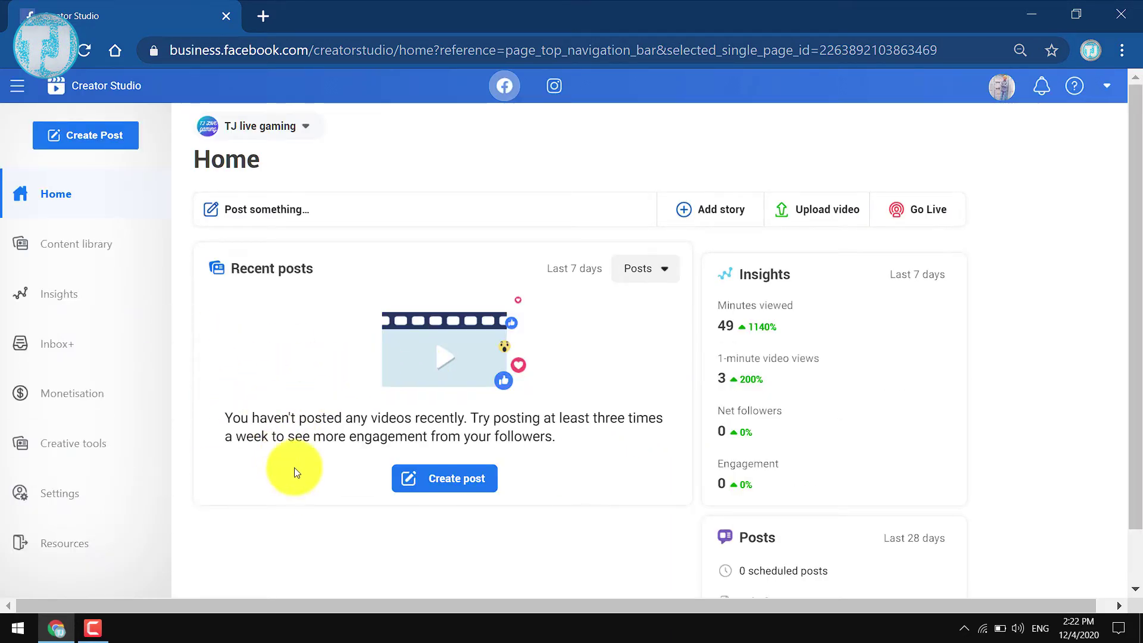
# Show the Upload video dropdown on the Creator Studio Home dashboard
pyautogui.scroll(-1, 294, 467)
pyautogui.scroll(1, 613, 345)
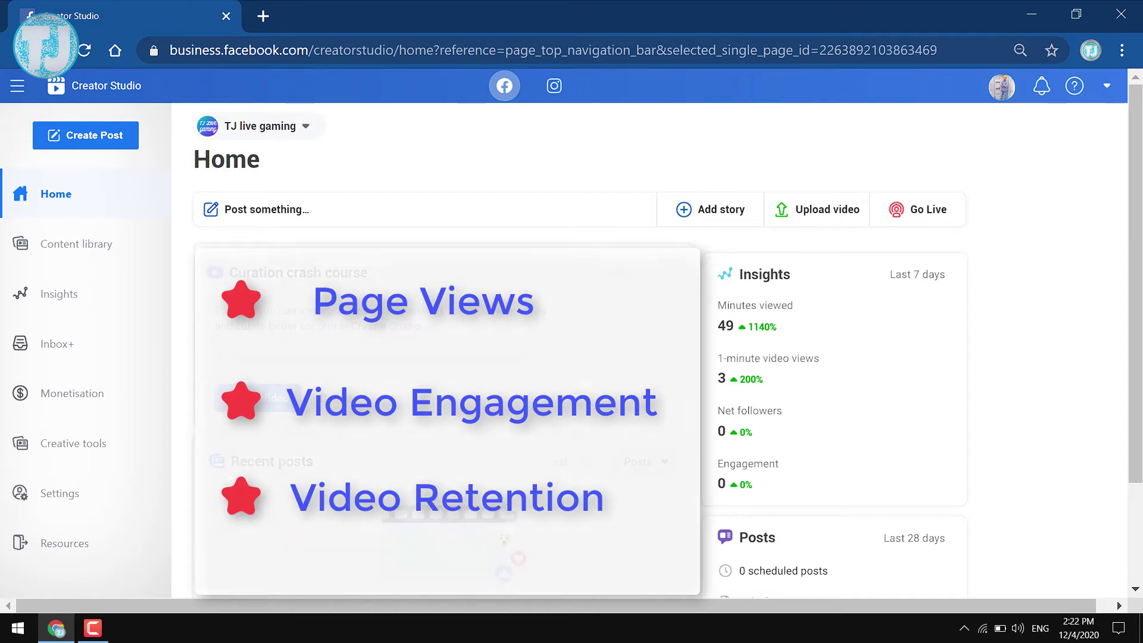
pyautogui.scroll(-1, 755, 280)
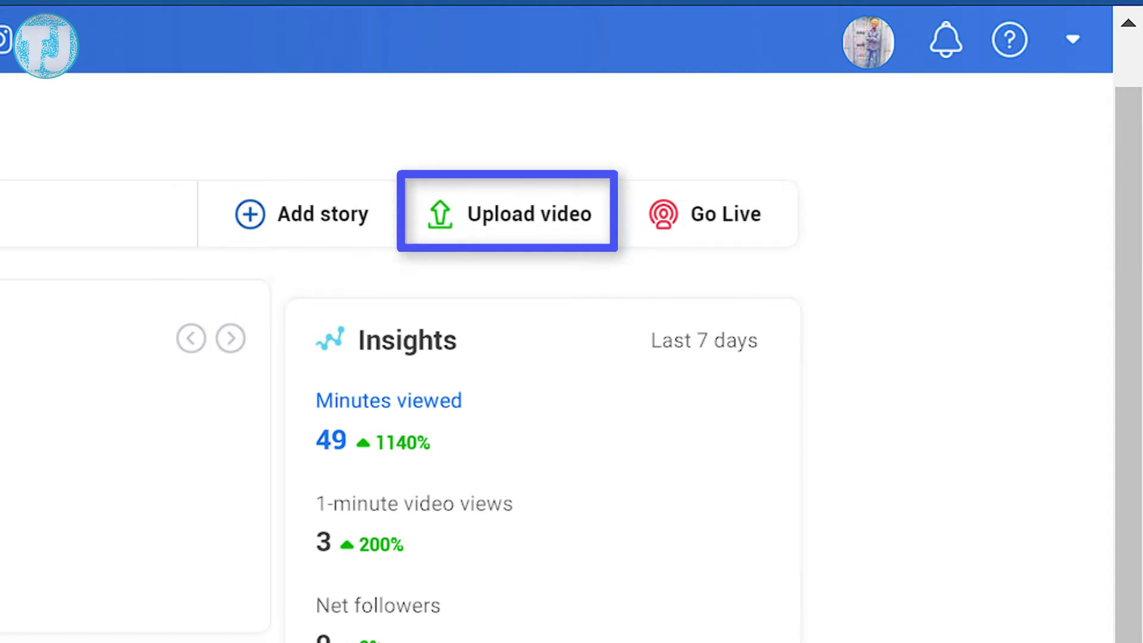
pyautogui.click(509, 221)
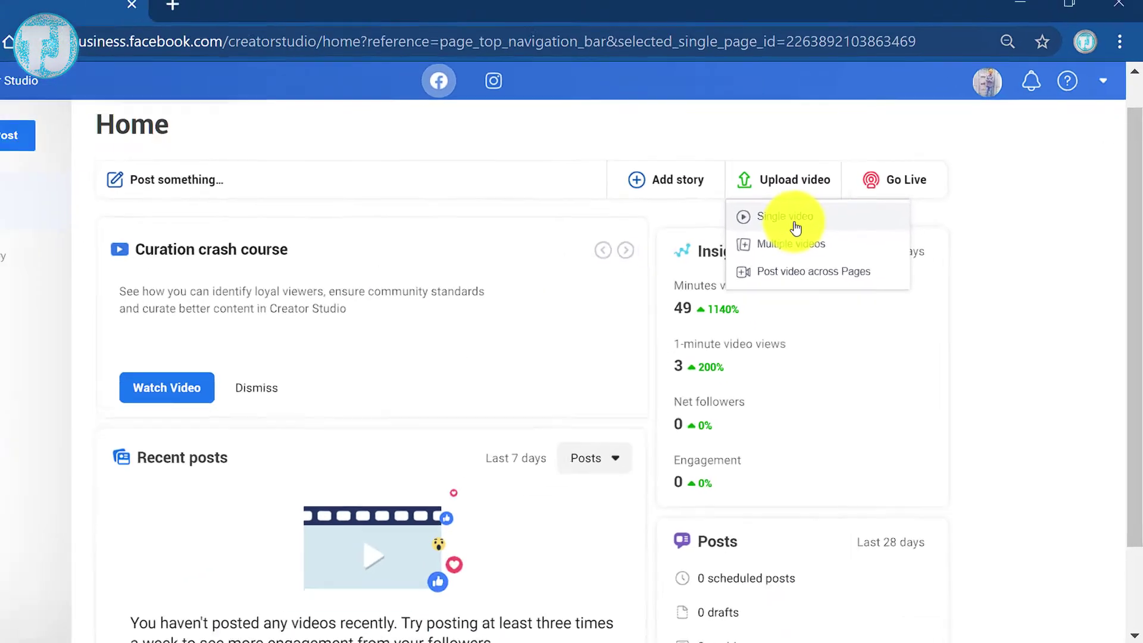
# Upload the Days Gone walkthrough PART 1 file from Downloads > days gone as a single video
pyautogui.click(795, 228)
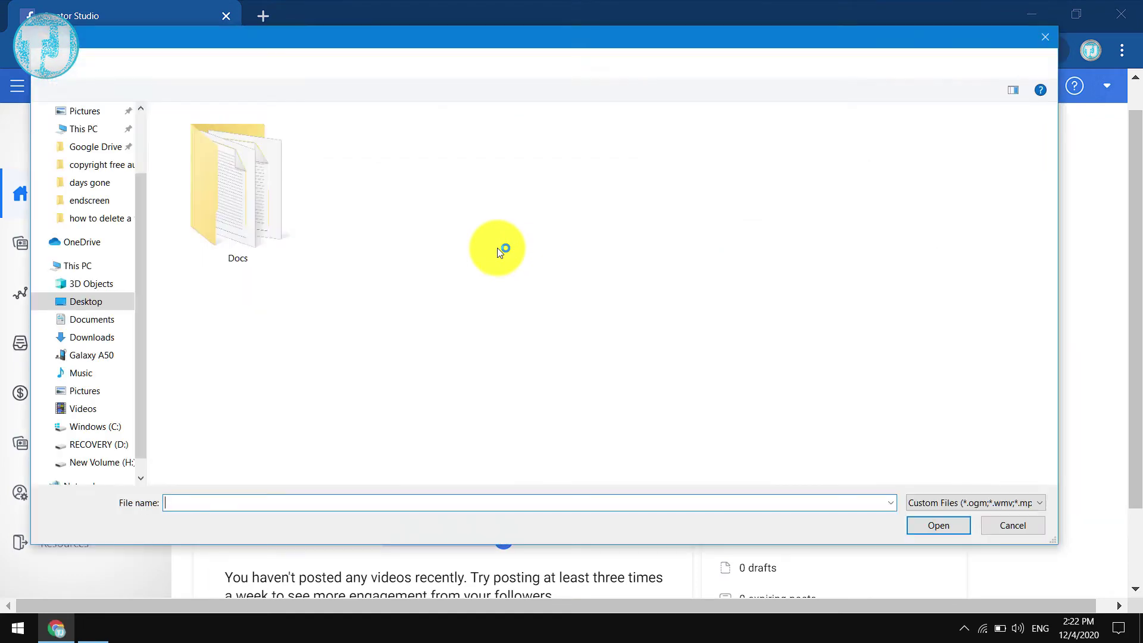
pyautogui.click(96, 338)
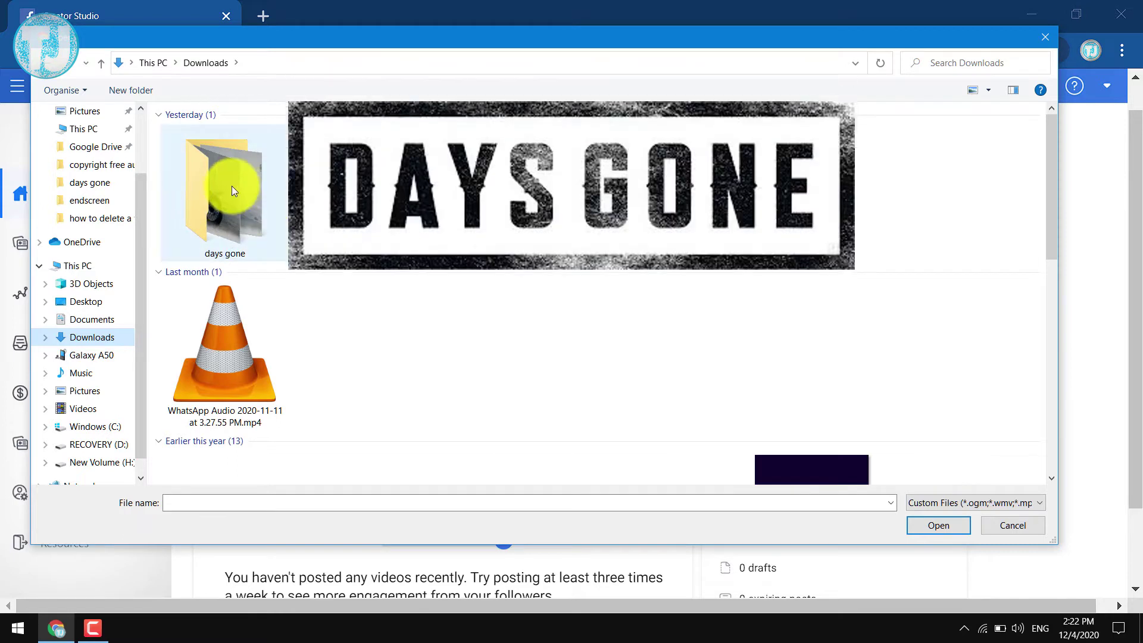
pyautogui.doubleClick(228, 188)
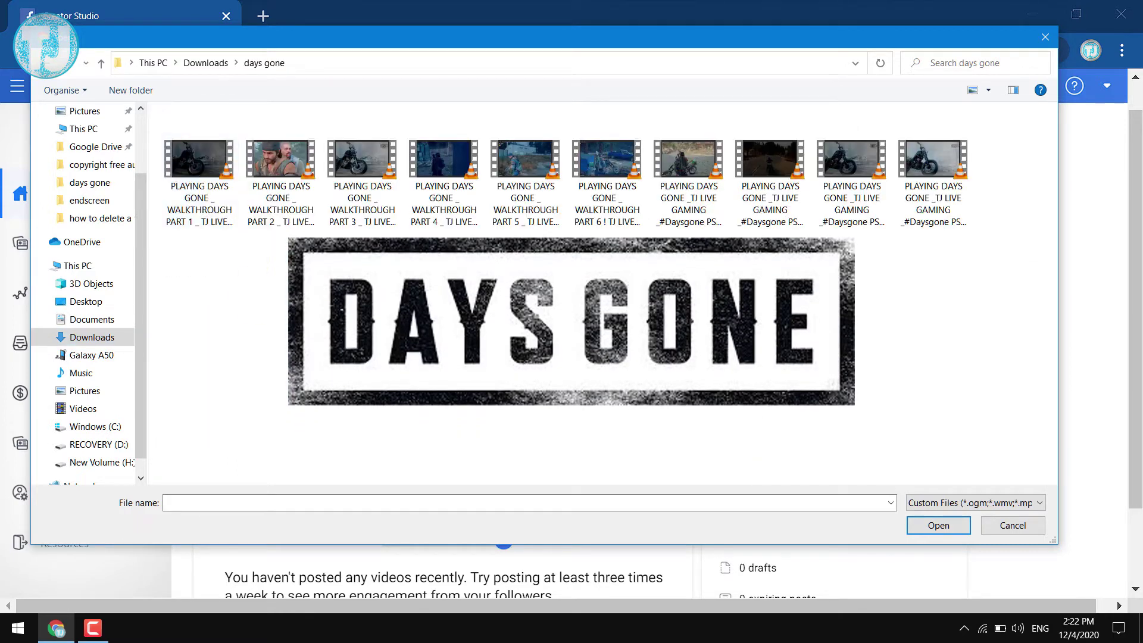
pyautogui.click(192, 172)
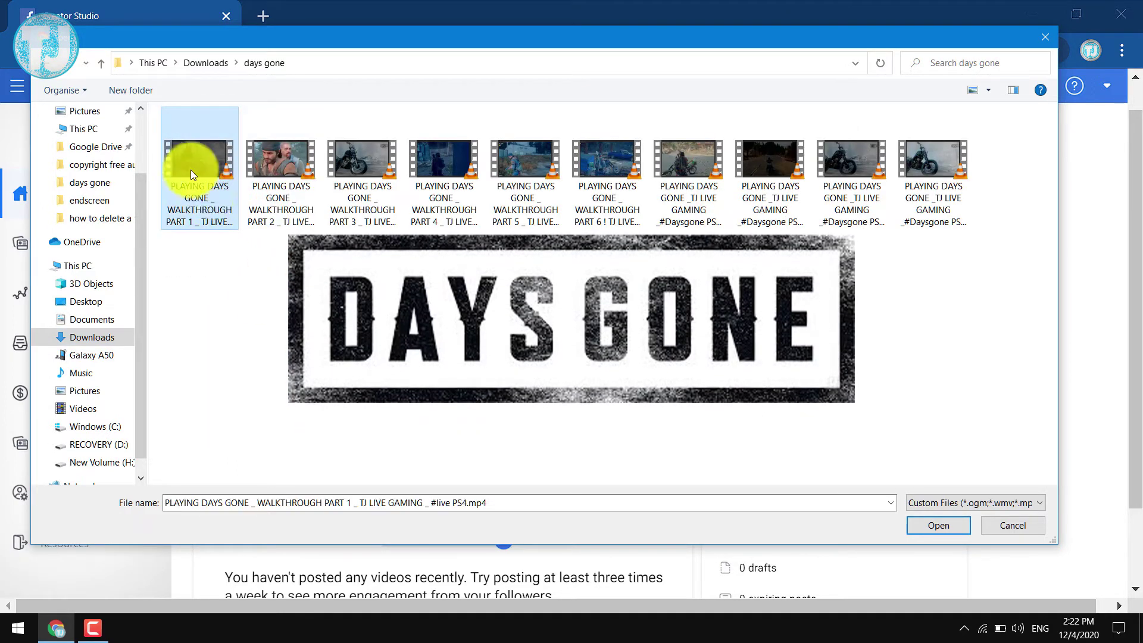
pyautogui.click(951, 522)
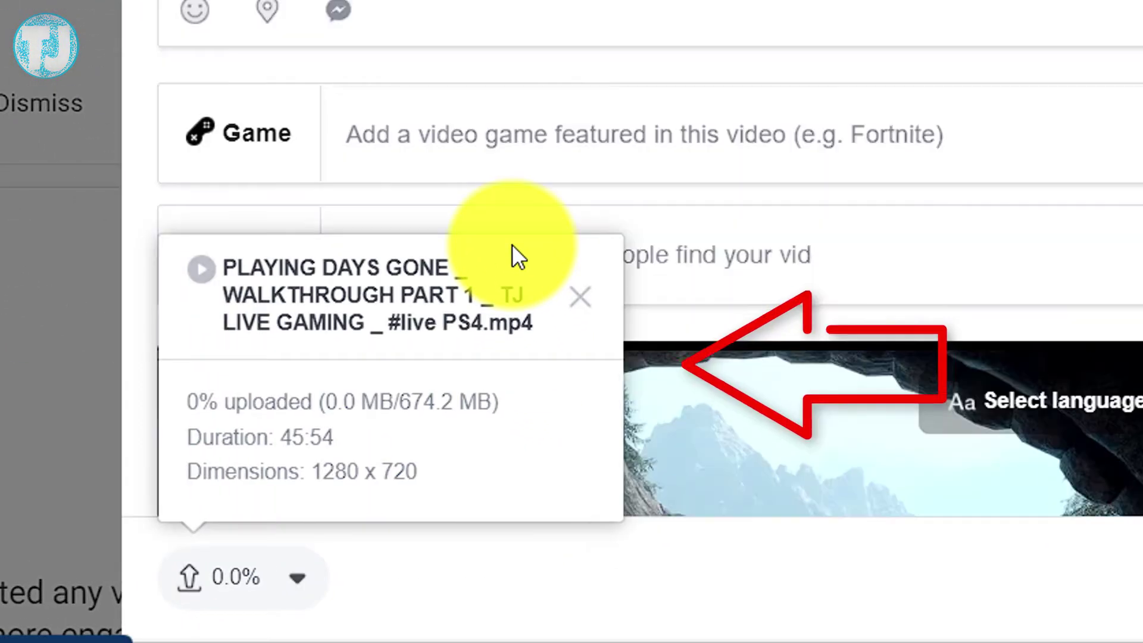
# Paste the DAYS GONE WALKTHROUGH PART 1 | TJ LIVE GAMING title and wait for the upload to reach 100%
pyautogui.rightClick(513, 276)
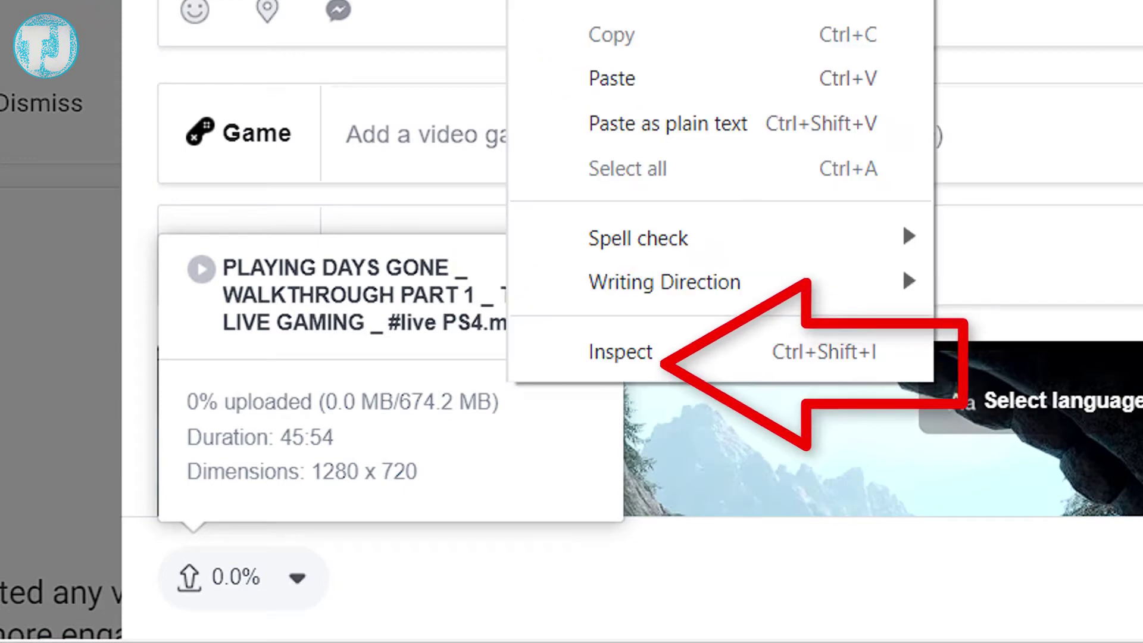
pyautogui.press('Escape')
pyautogui.rightClick(505, 224)
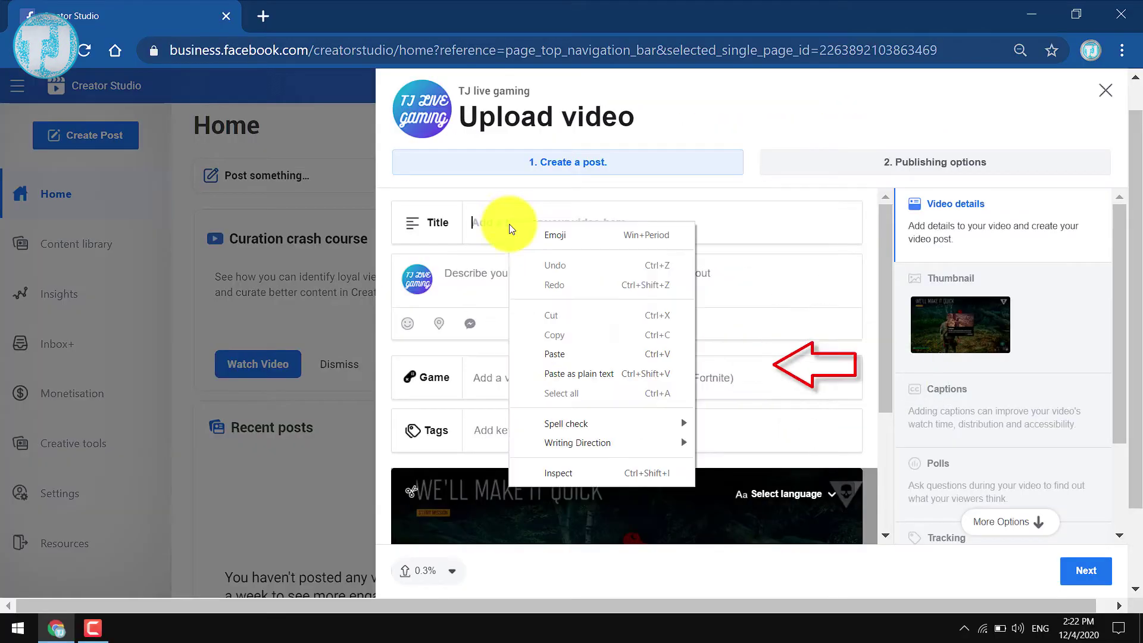
pyautogui.click(552, 351)
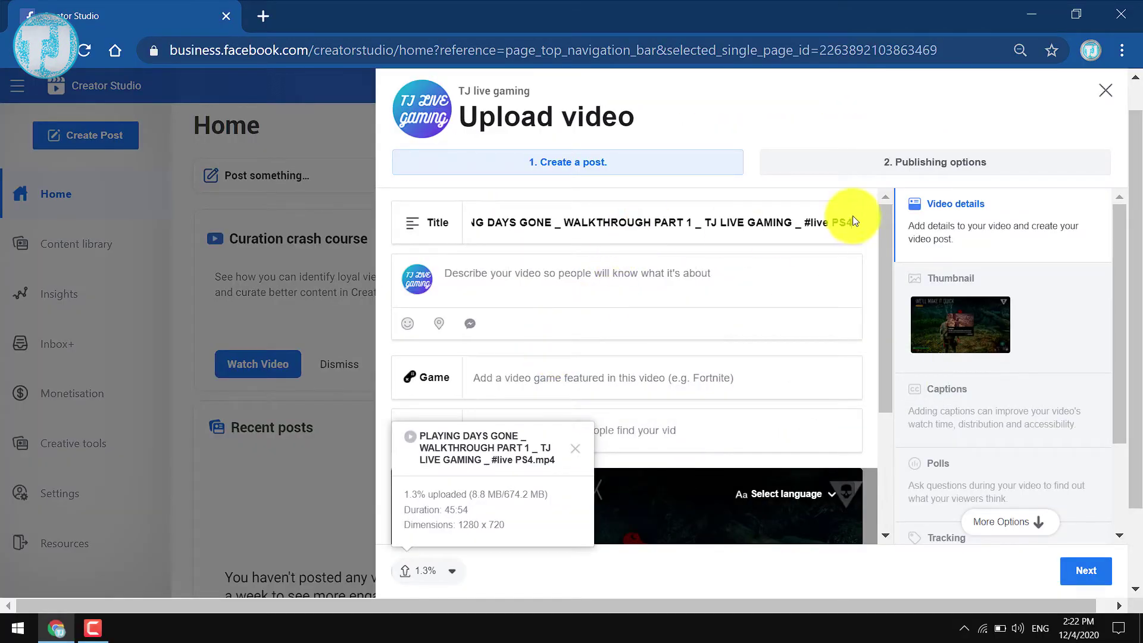
pyautogui.moveTo(854, 220); pyautogui.dragTo(375, 225)
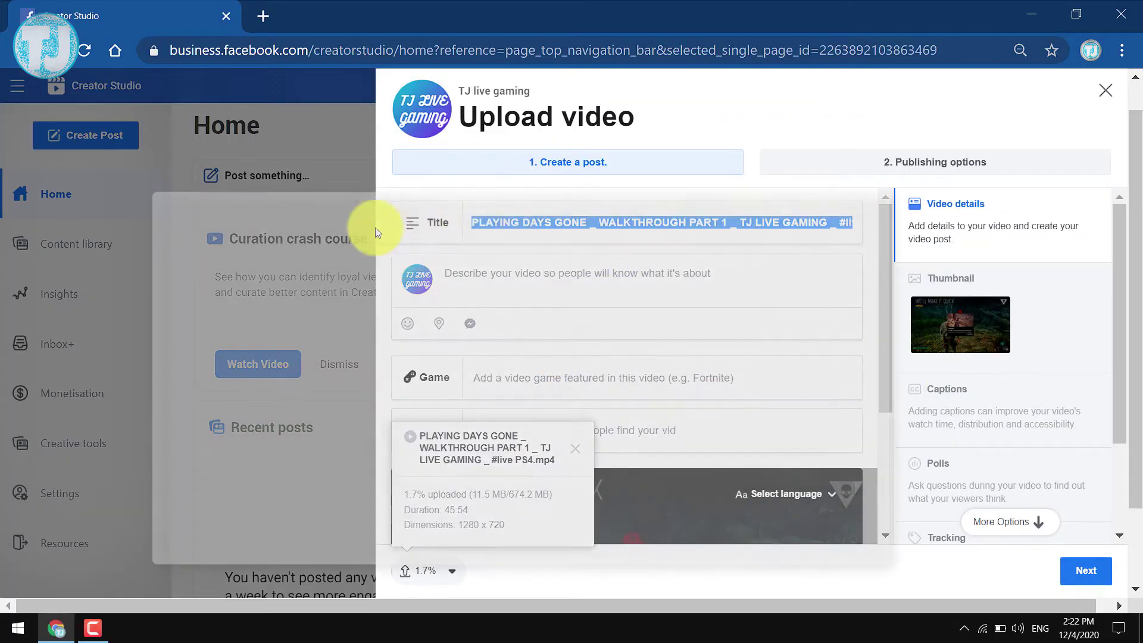
pyautogui.click(374, 224)
pyautogui.press('Escape')
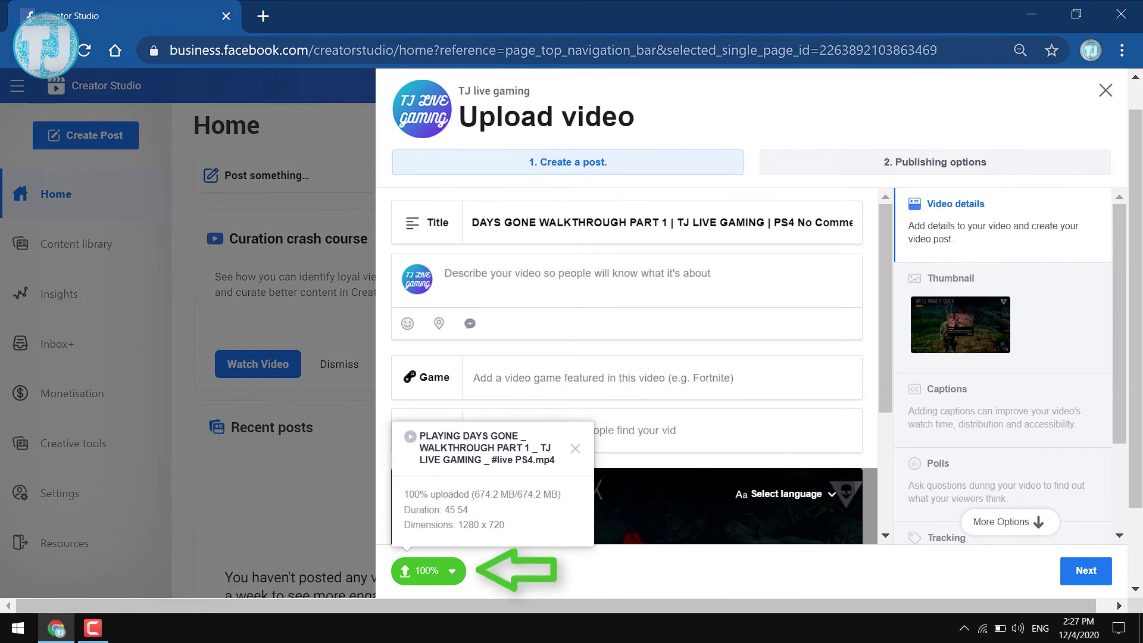
pyautogui.click(574, 449)
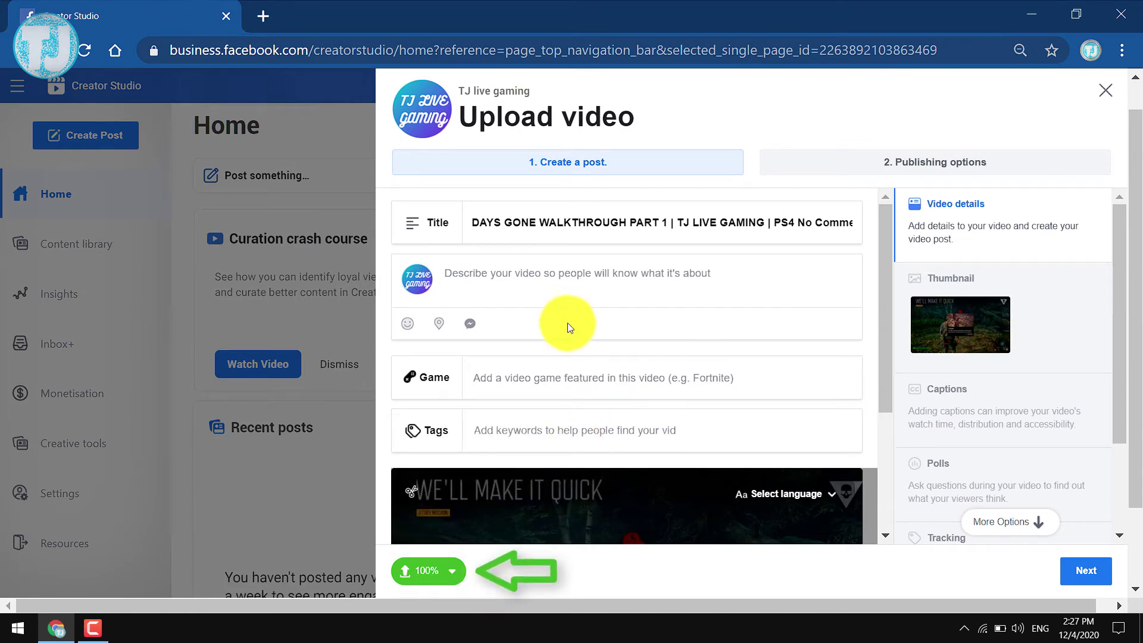
# Copy the walkthrough title into the description, followed by blank lines
pyautogui.tripleClick(565, 228)
pyautogui.hotkey('ctrl', 'c')
pyautogui.click(564, 277)
pyautogui.hotkey('ctrl', 'v')
pyautogui.press('Return')
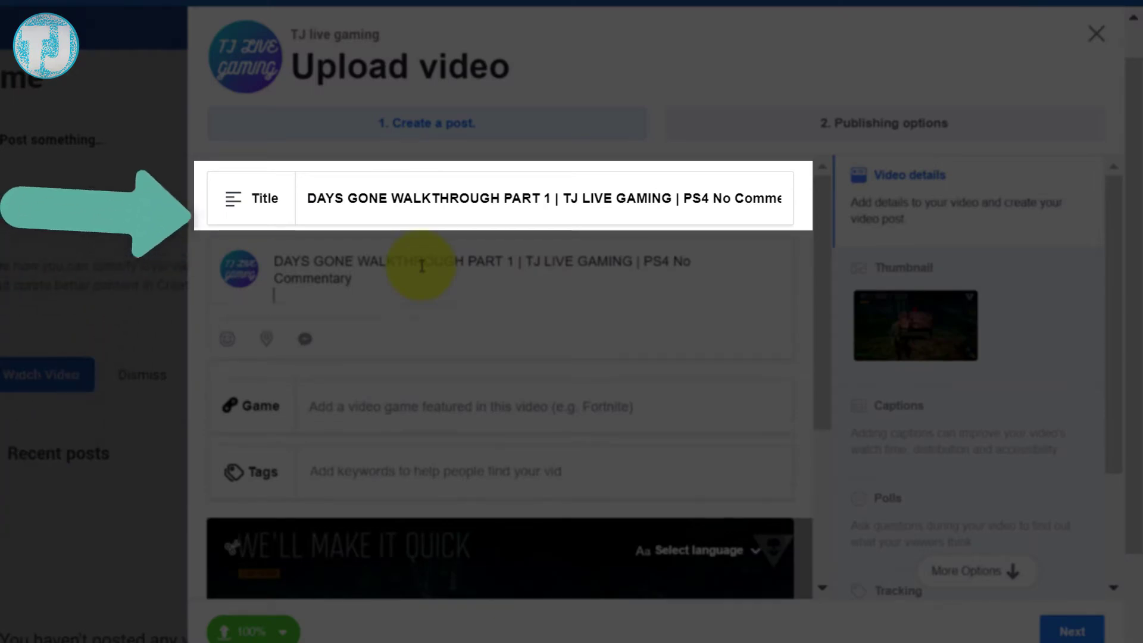
pyautogui.press('Return')
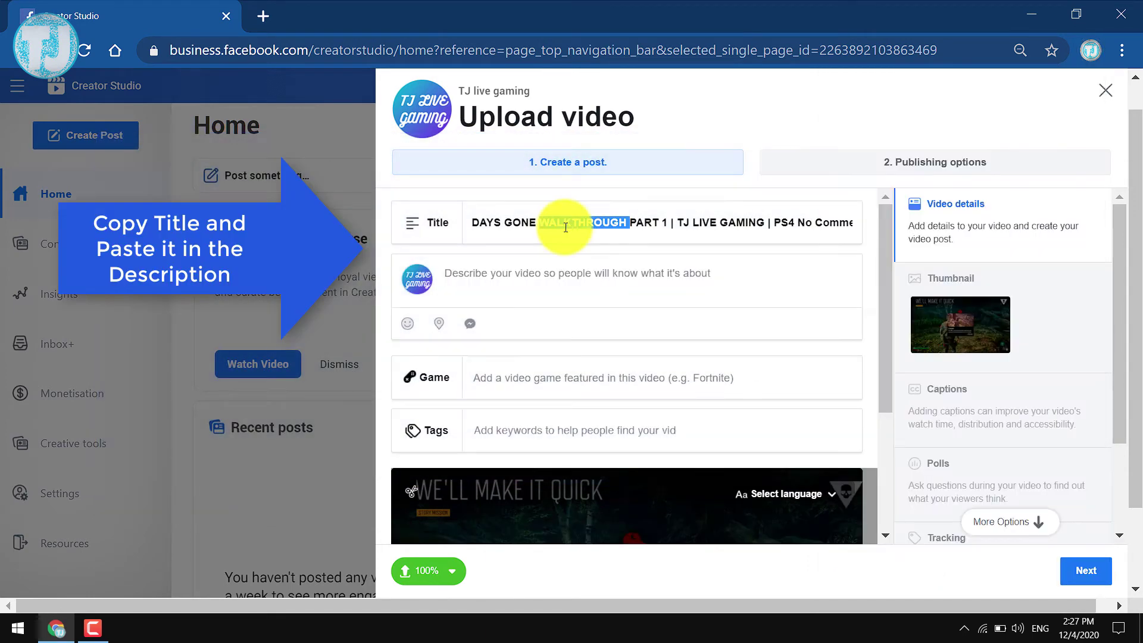
# Add the block of subscribe and social-media links below the title in the description
pyautogui.hotkey('ctrl', 'a')
pyautogui.click(564, 275)
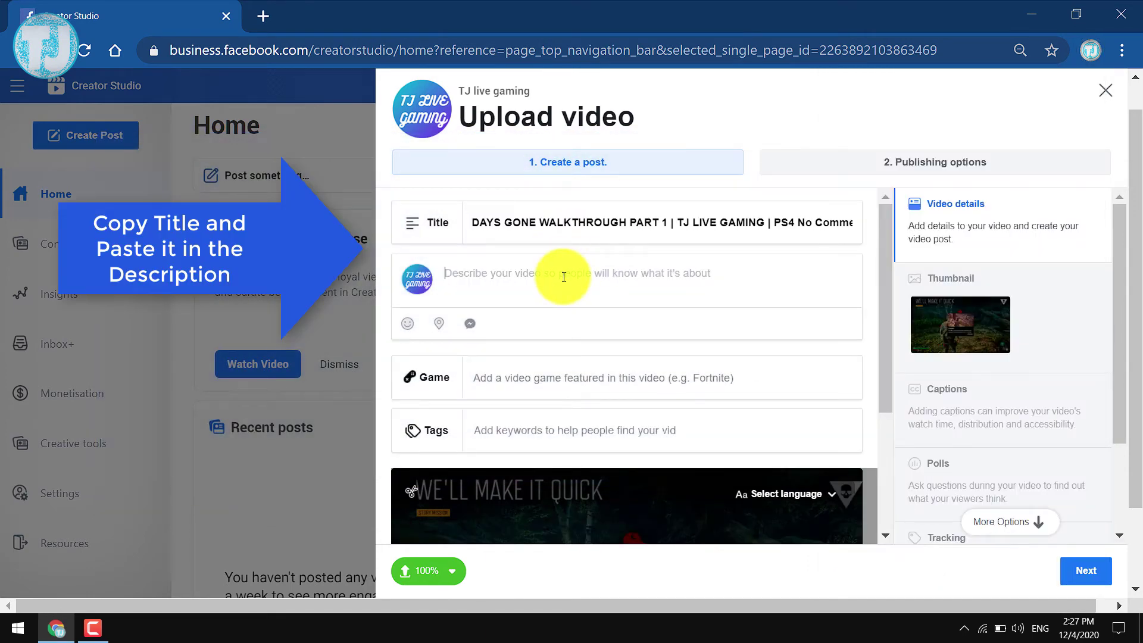
pyautogui.press('Return')
pyautogui.press('Return')
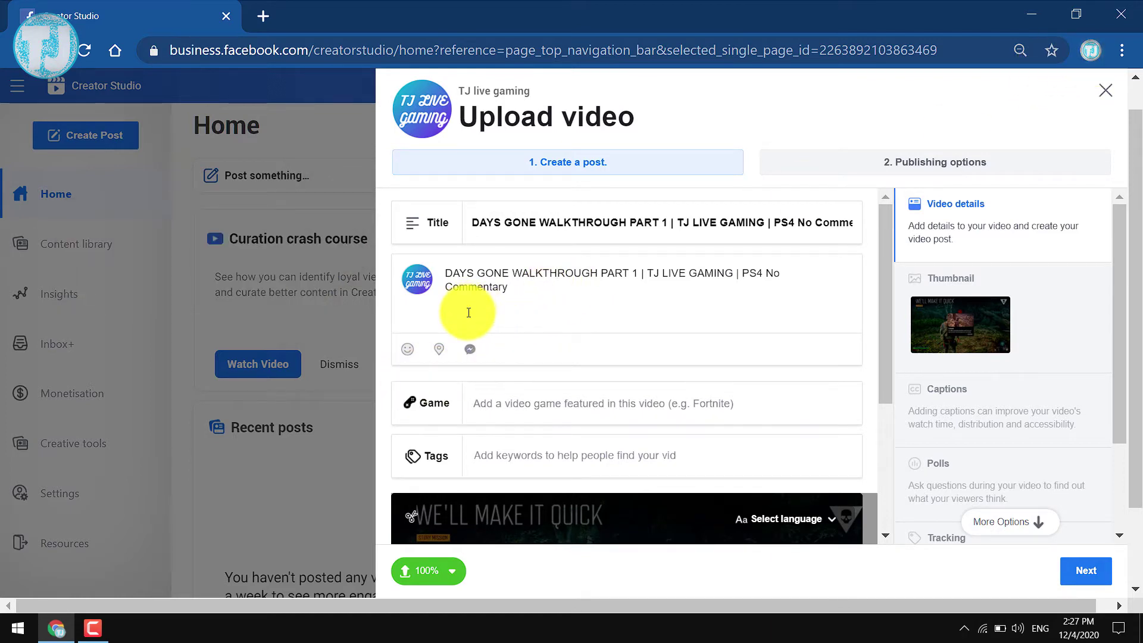
pyautogui.hotkey('ctrl', 'v')
pyautogui.scroll(2, 535, 280)
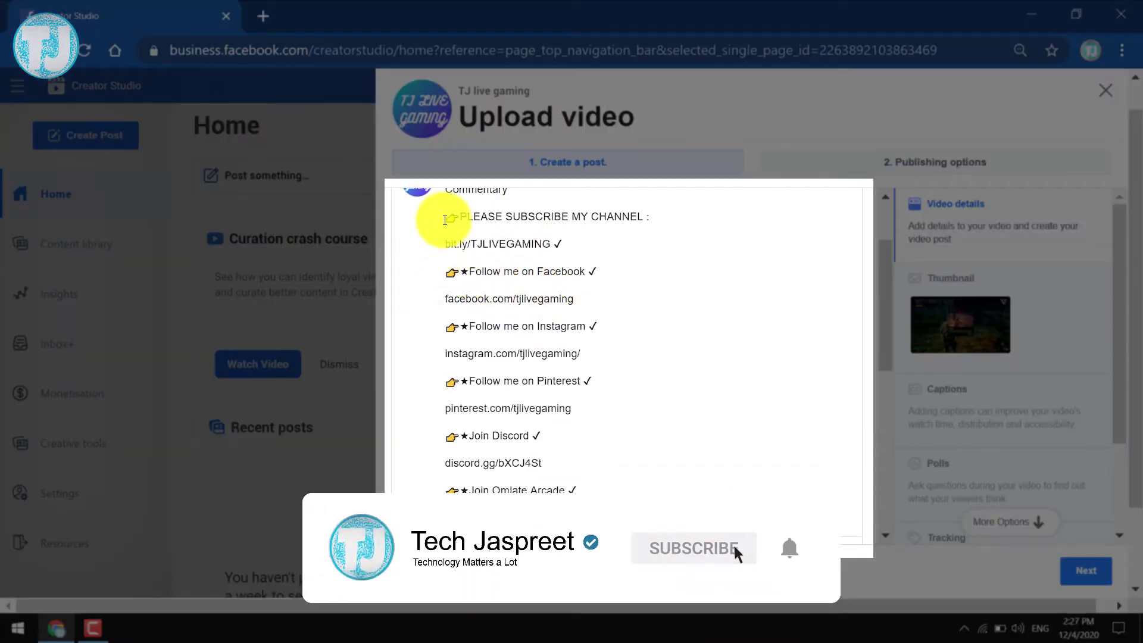
pyautogui.moveTo(580, 491); pyautogui.dragTo(450, 224)
pyautogui.click(696, 378)
pyautogui.scroll(3, 697, 377)
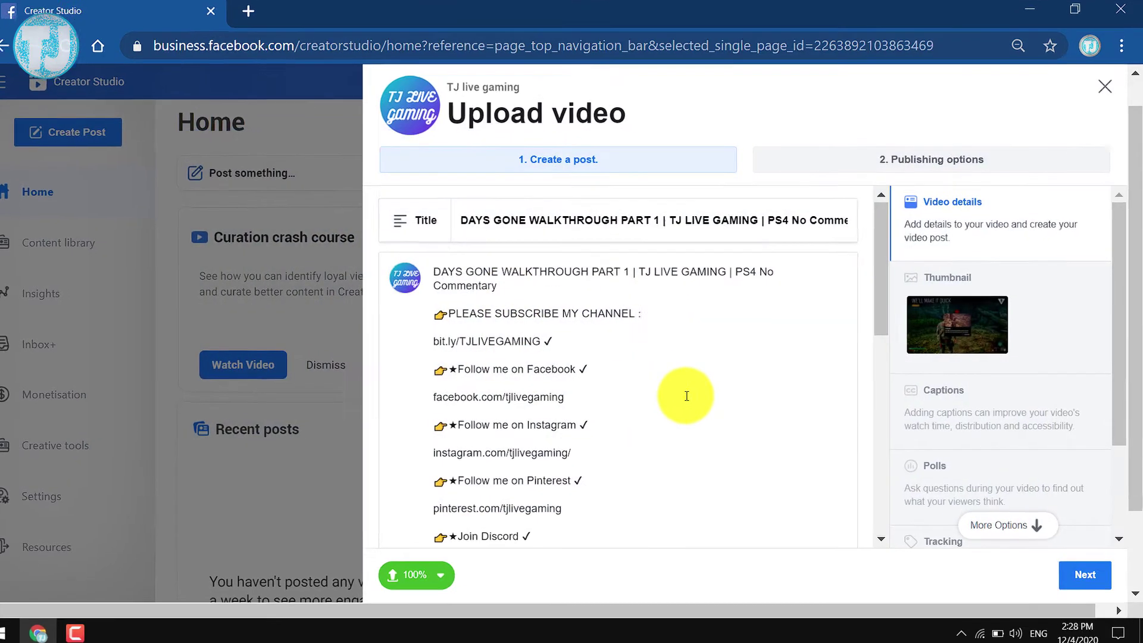
pyautogui.scroll(-8, 690, 382)
# Set the featured game to Days Gone
pyautogui.scroll(1, 577, 258)
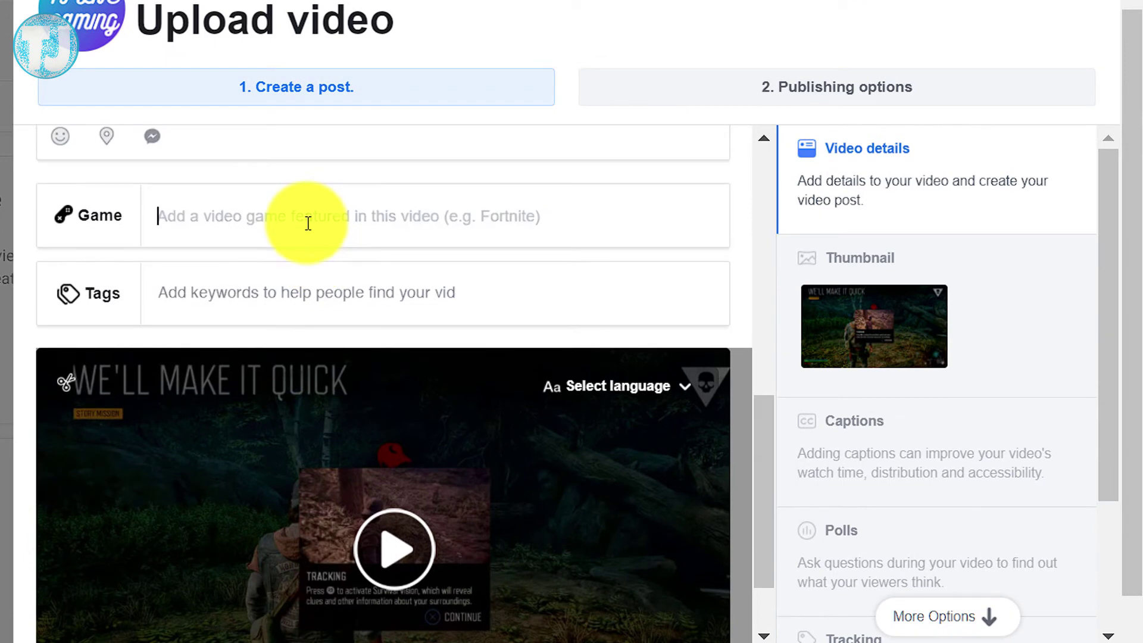
pyautogui.click(308, 223)
pyautogui.write('Days')
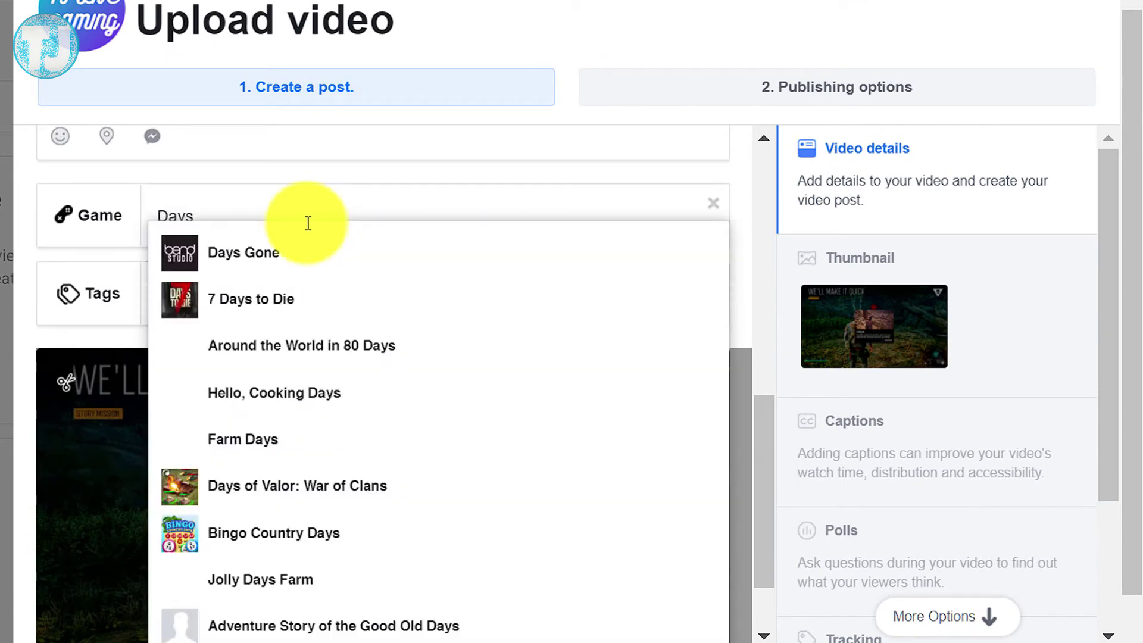
pyautogui.click(301, 249)
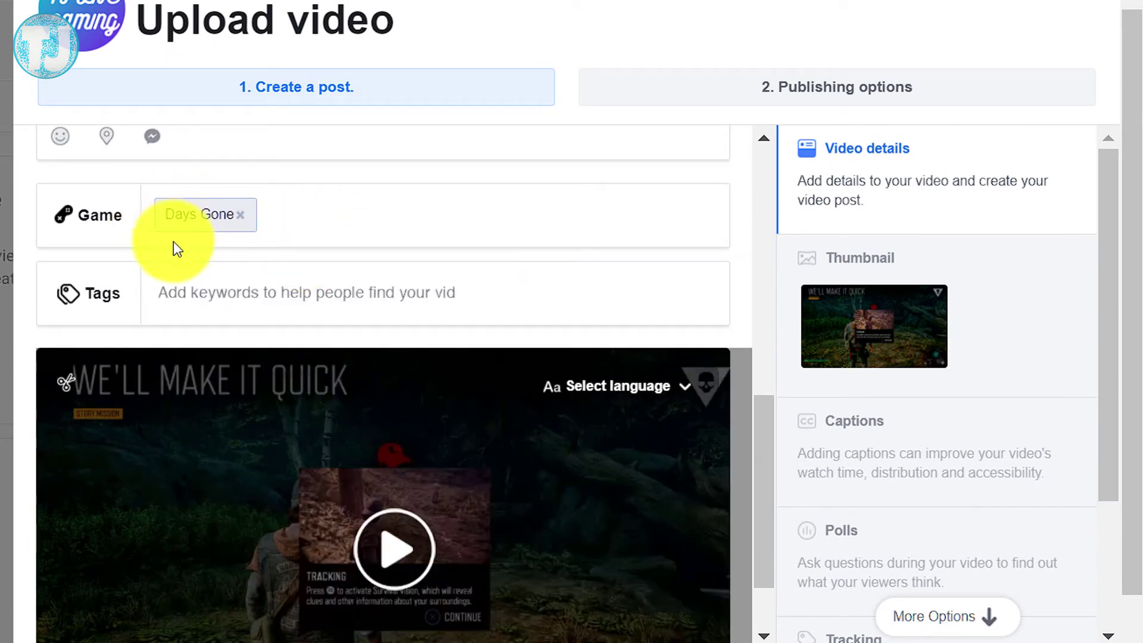
# Add 'days gone' and 'DAYS GONE WALKTHROUGH PART 1' as tags
pyautogui.click(257, 298)
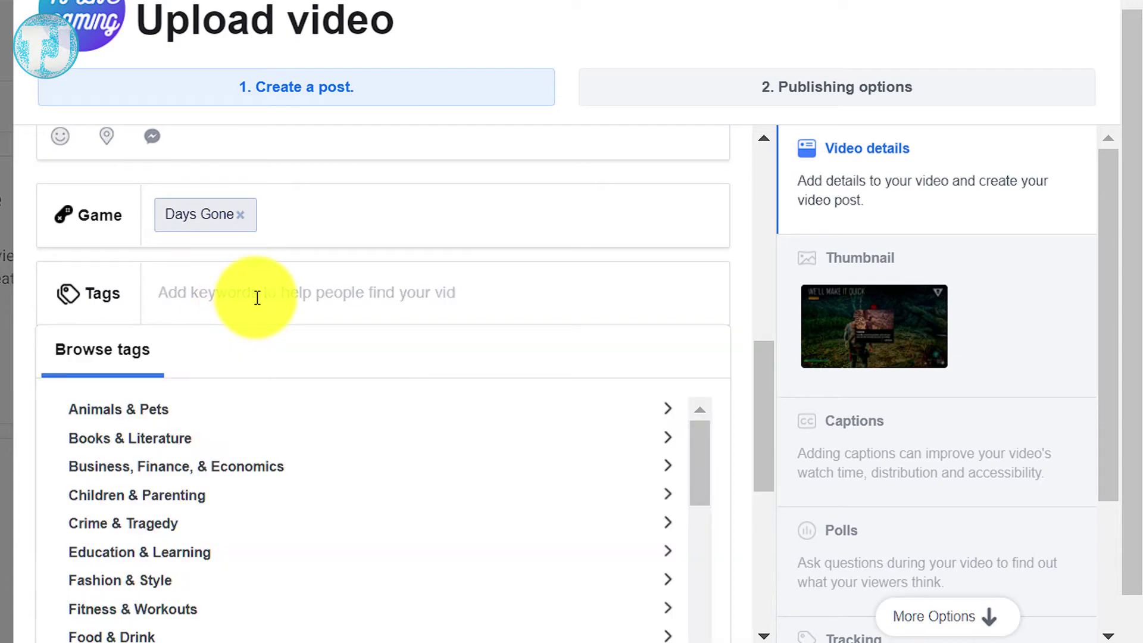
pyautogui.write('days gone')
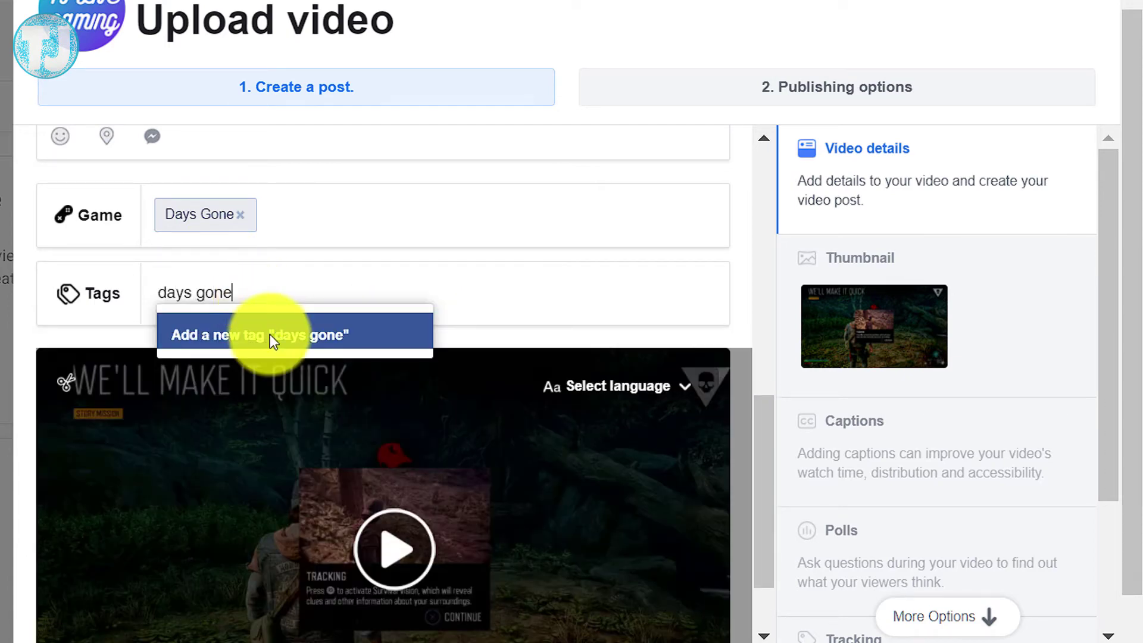
pyautogui.click(269, 333)
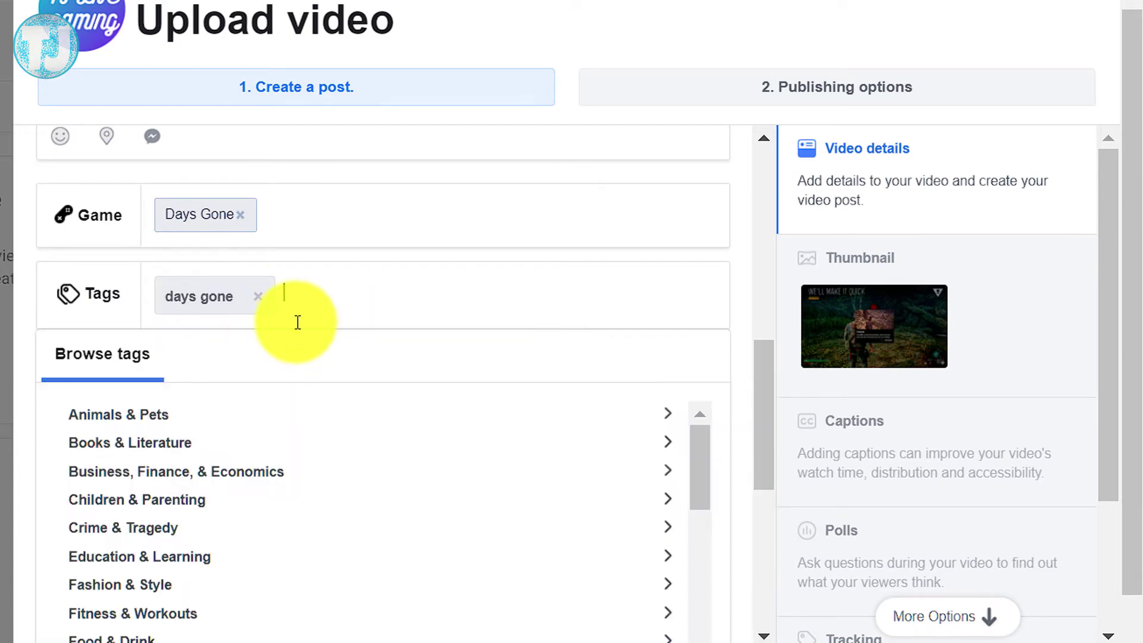
pyautogui.scroll(10, 337, 318)
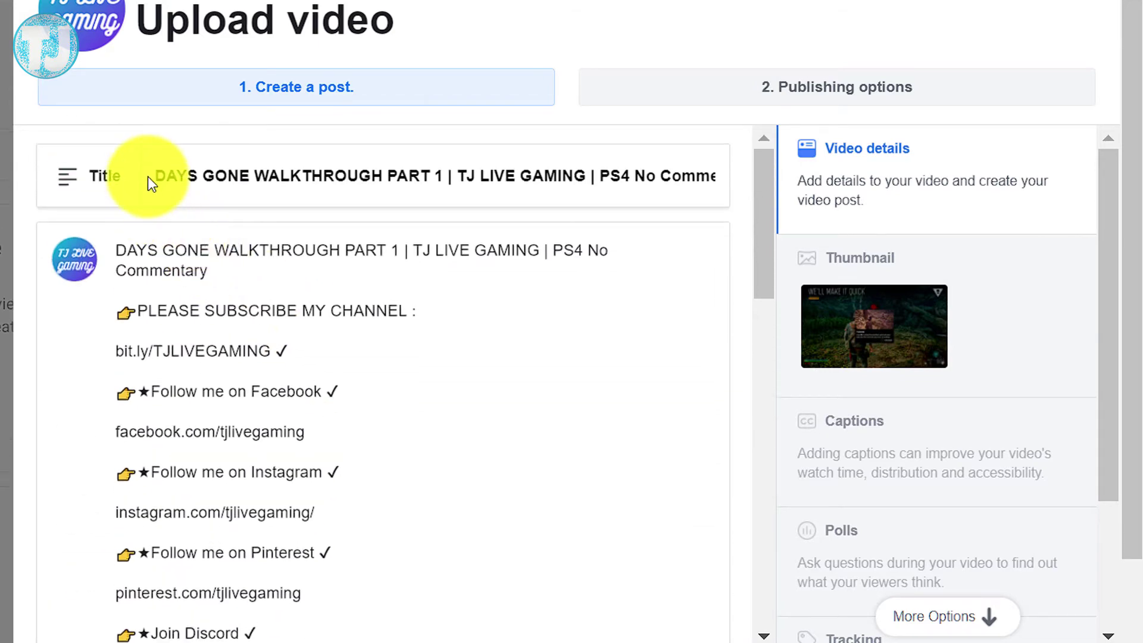
pyautogui.moveTo(443, 175); pyautogui.dragTo(149, 179)
pyautogui.scroll(-10, 357, 417)
pyautogui.click(306, 394)
pyautogui.hotkey('ctrl', 'v')
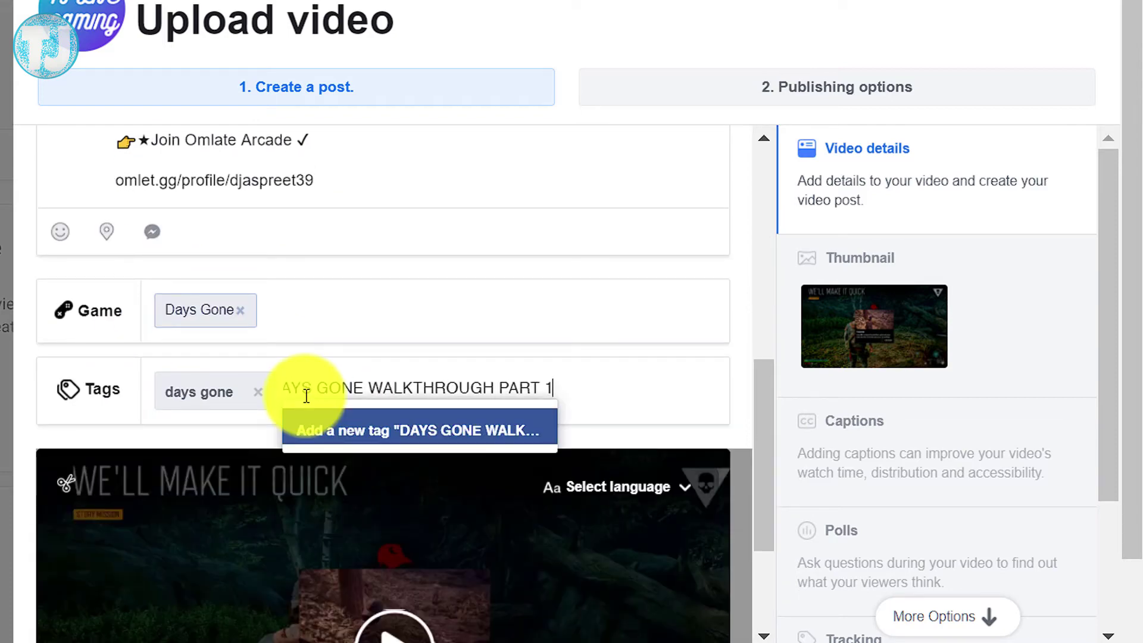
pyautogui.click(451, 431)
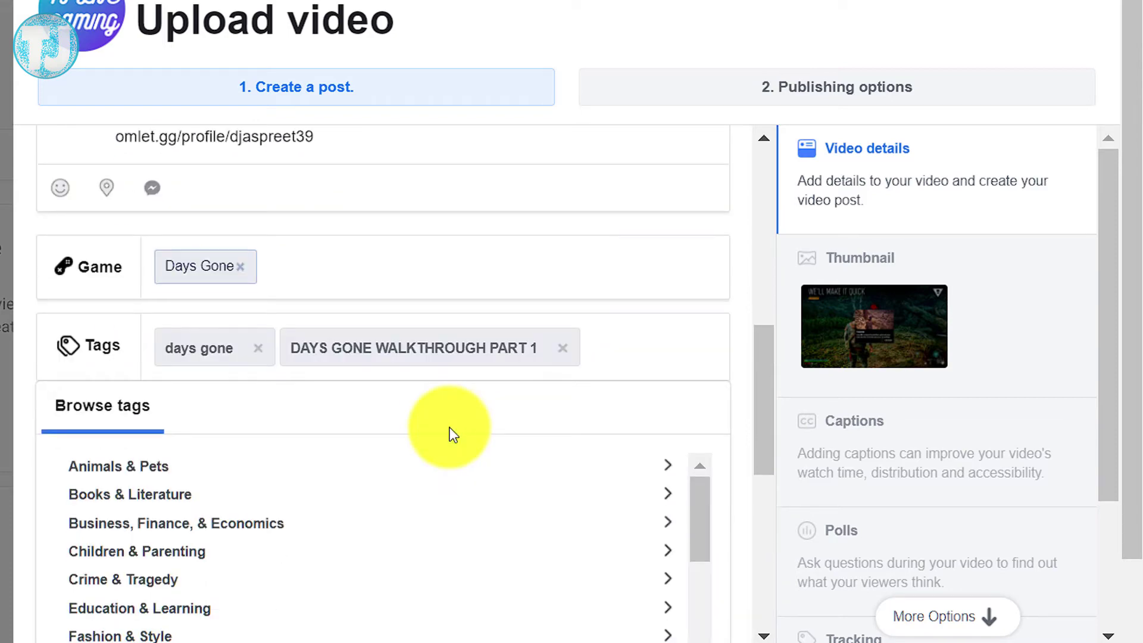
# Add a tj live gaming tag plus Action-Adventure, Role-Playing and Shooting Video Games category tags
pyautogui.write('tj live ga')
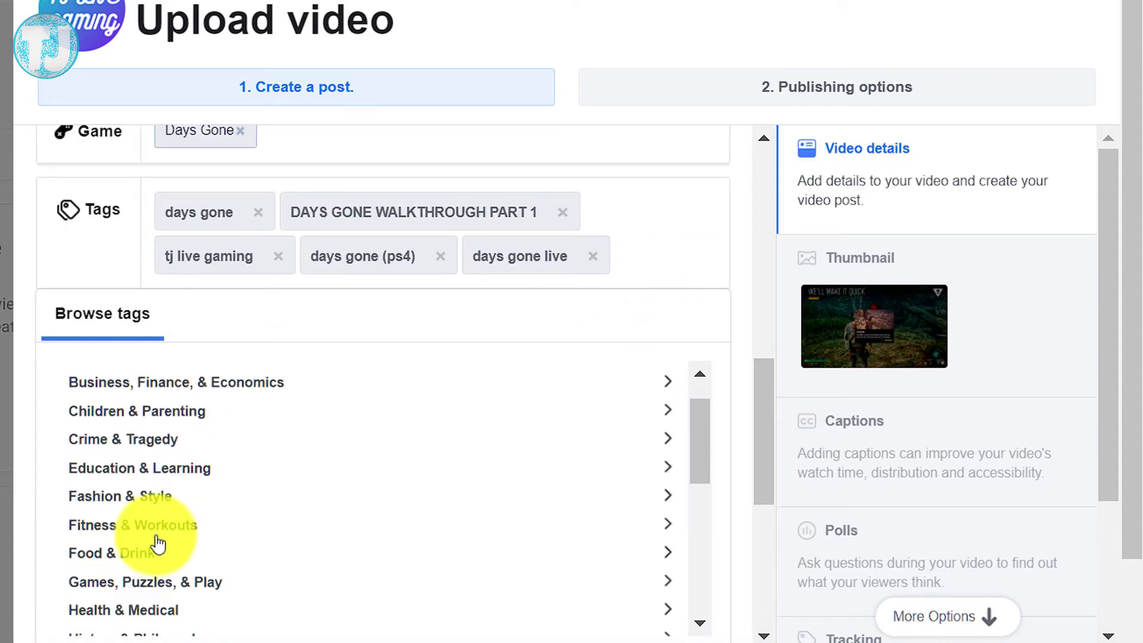
pyautogui.click(179, 580)
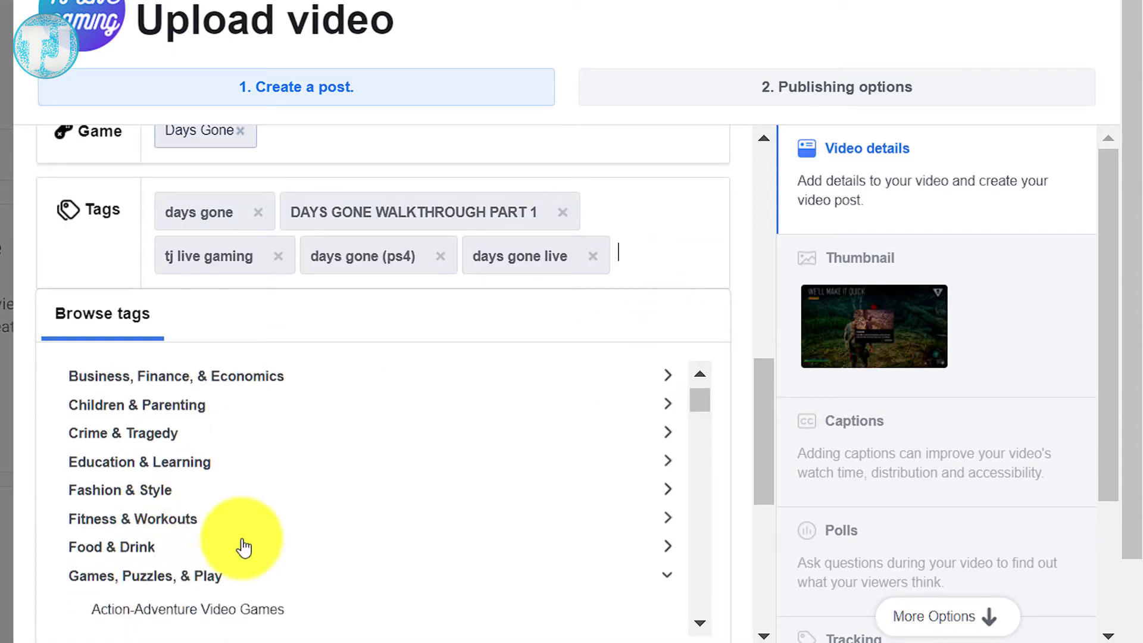
pyautogui.scroll(-2, 206, 487)
pyautogui.click(206, 487)
pyautogui.scroll(-20, 204, 536)
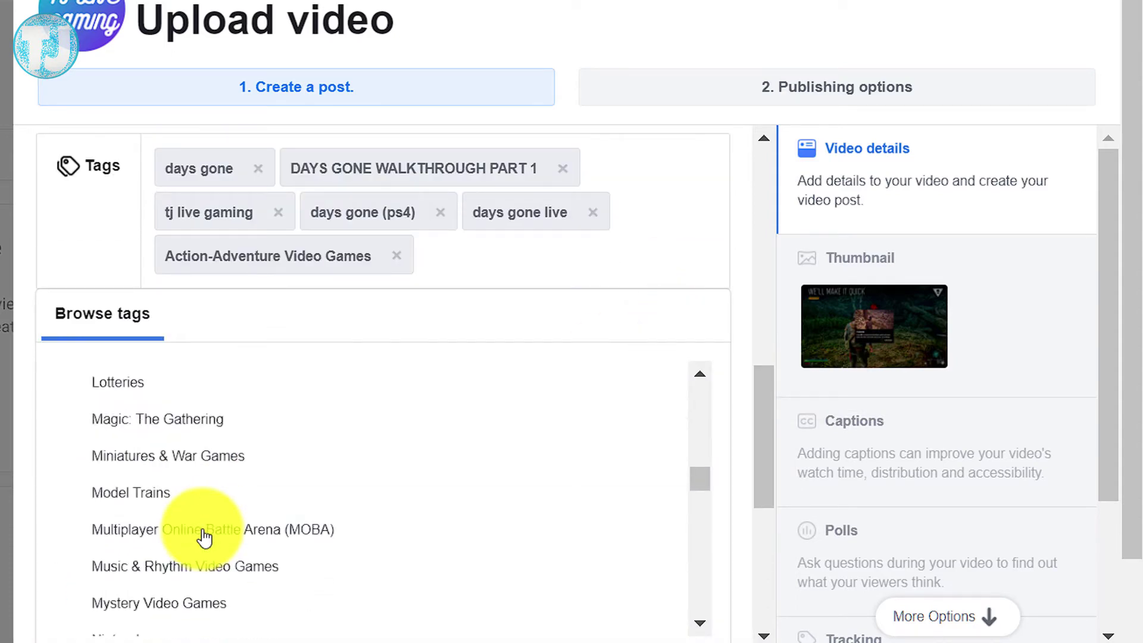
pyautogui.scroll(-4, 204, 524)
pyautogui.click(205, 441)
pyautogui.scroll(-1, 204, 510)
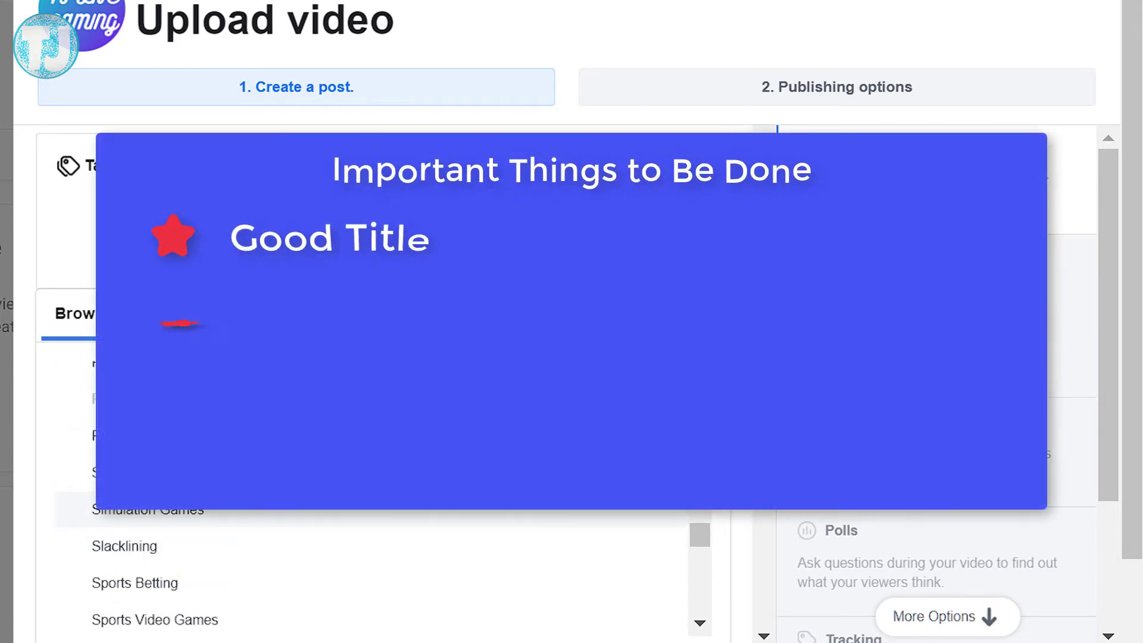
pyautogui.scroll(-3, 194, 523)
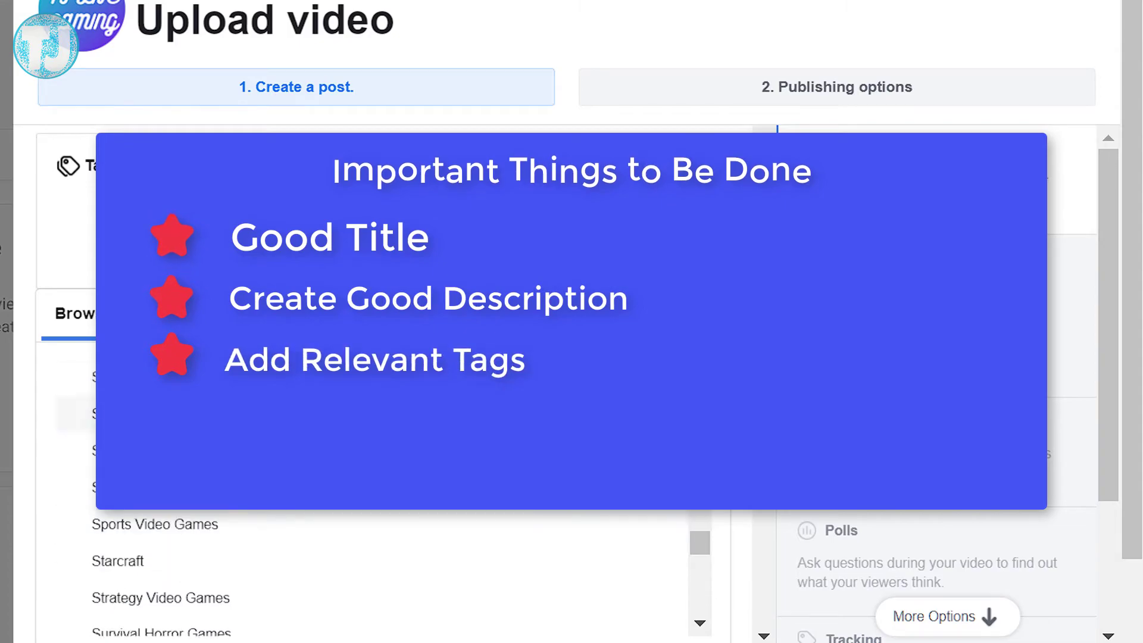
pyautogui.click(194, 523)
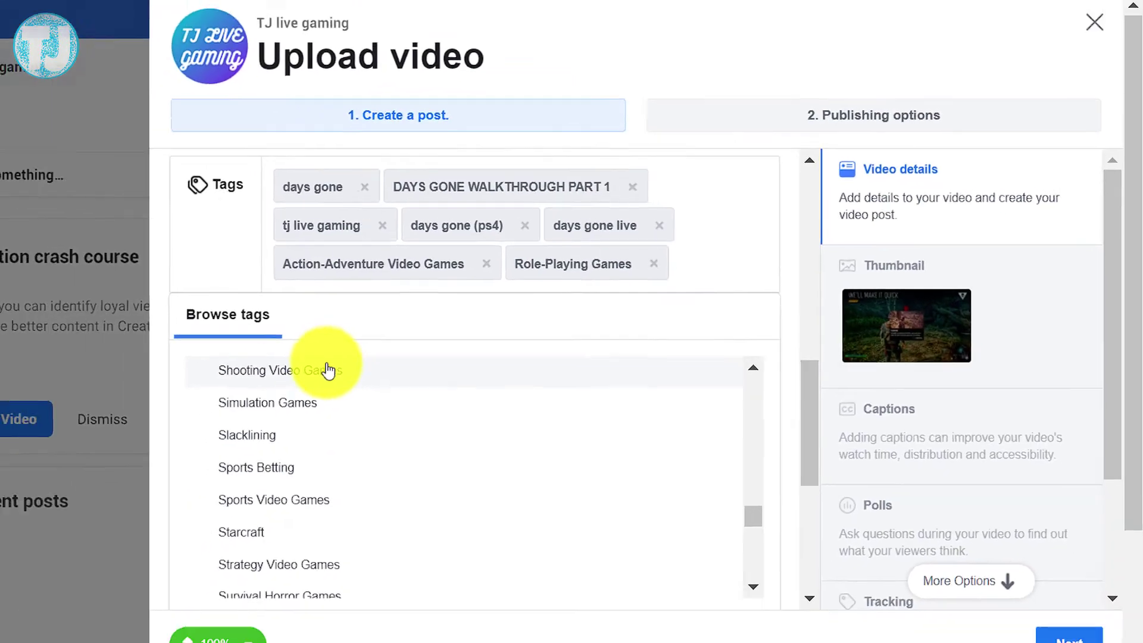
pyautogui.click(327, 367)
pyautogui.scroll(-2, 670, 391)
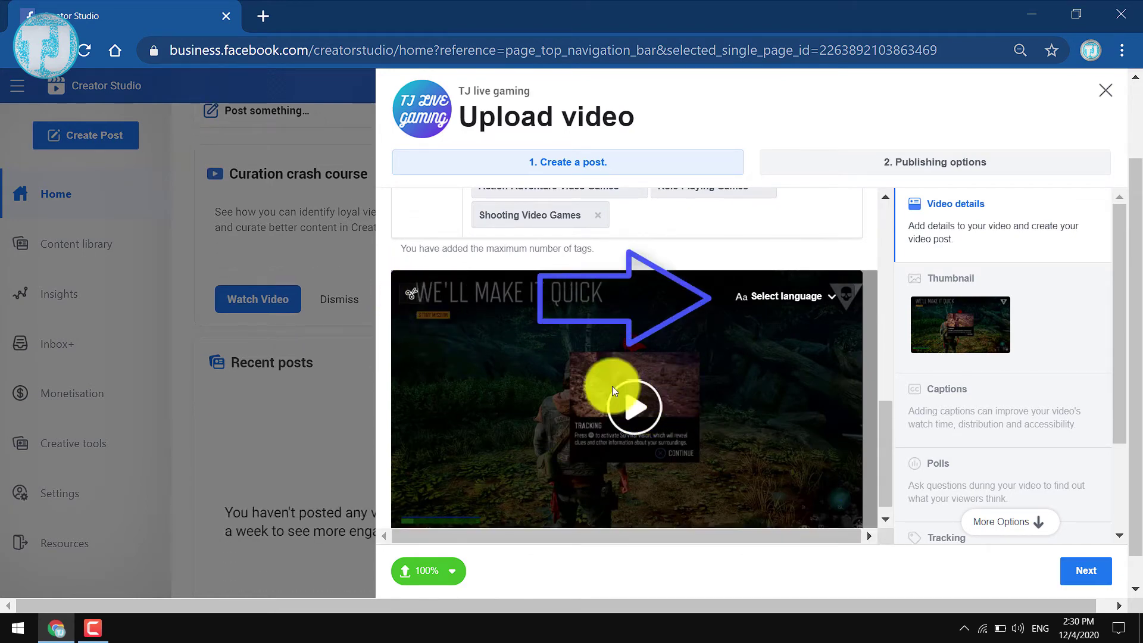
# Search 'eng' in the language picker and choose English as the video language
pyautogui.click(755, 297)
pyautogui.write('eng')
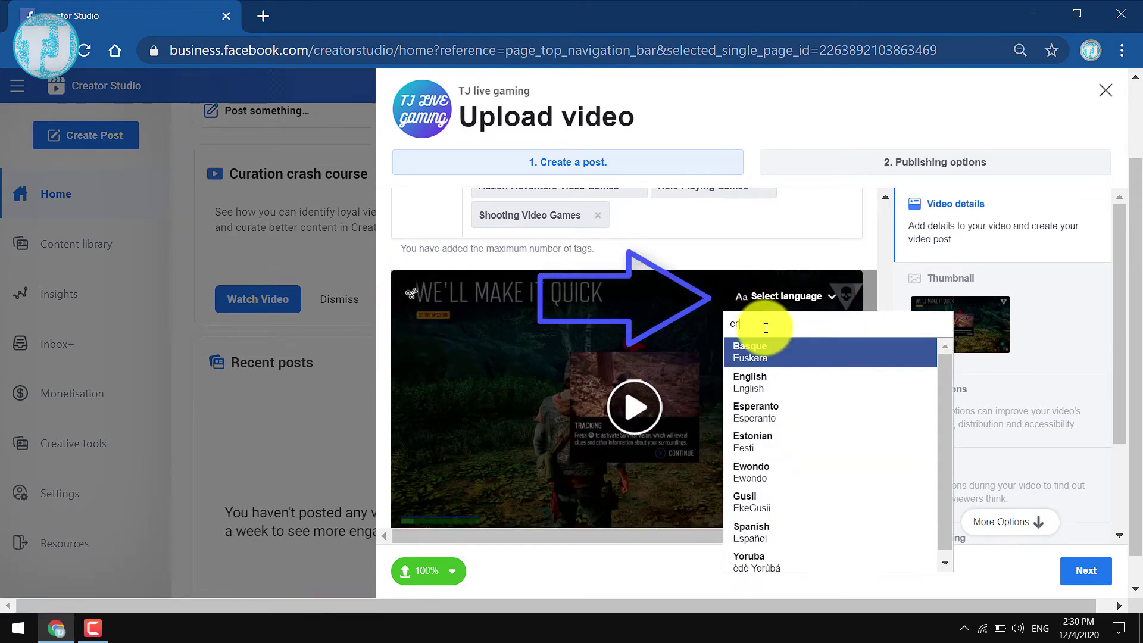
pyautogui.click(766, 344)
pyautogui.scroll(-1, 760, 409)
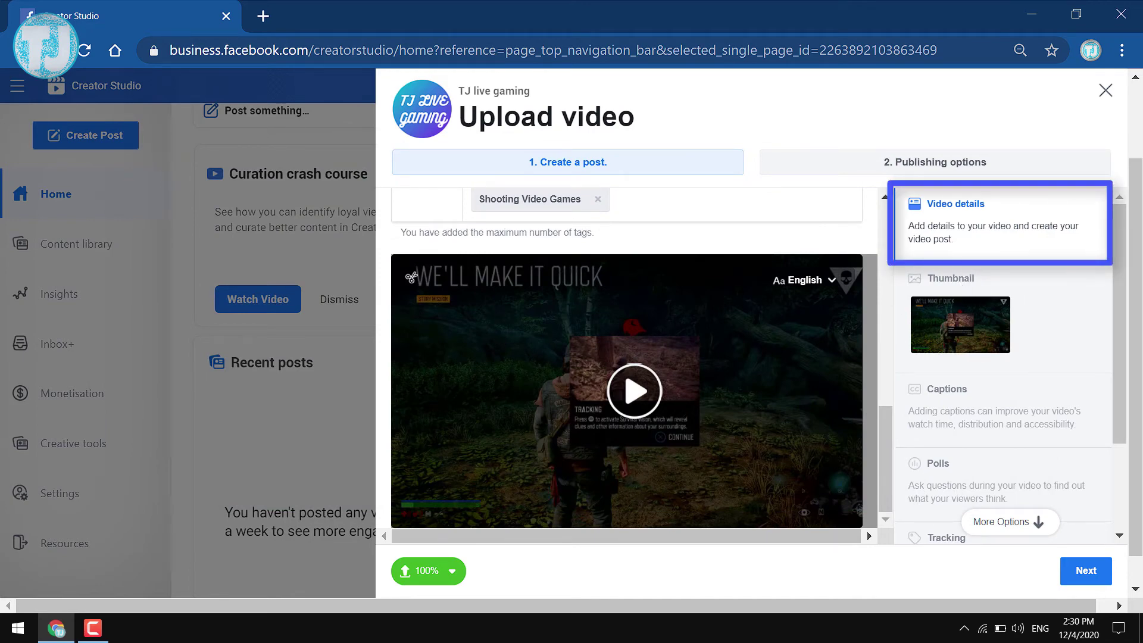
# Browse the auto-generated thumbnail frames and preview the truck scene at full size
pyautogui.click(930, 291)
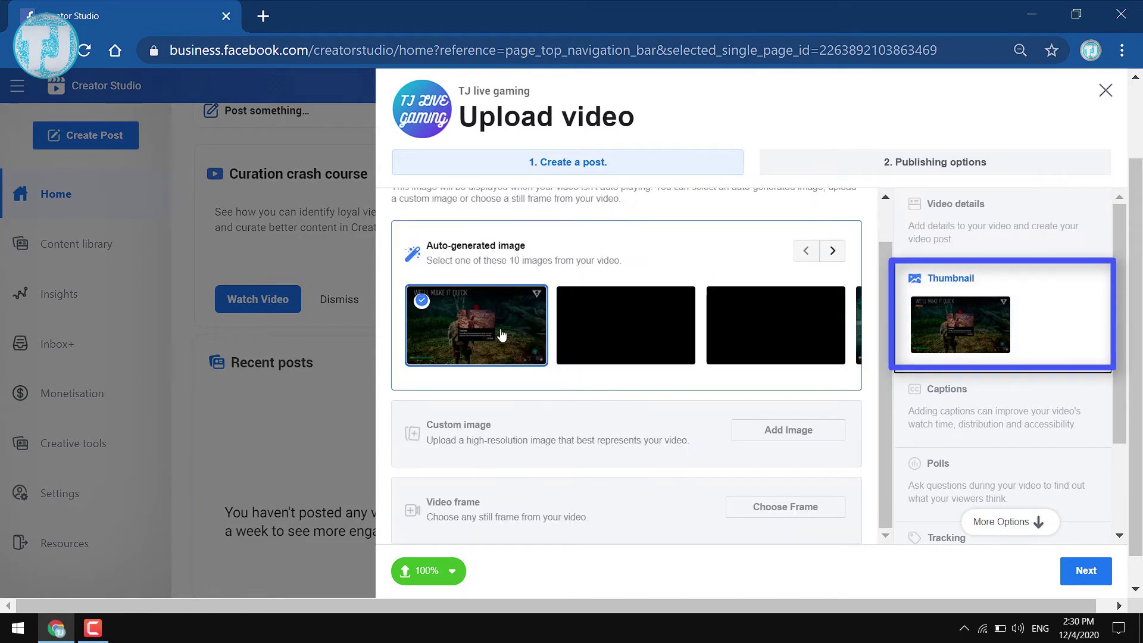
pyautogui.click(609, 329)
pyautogui.click(803, 332)
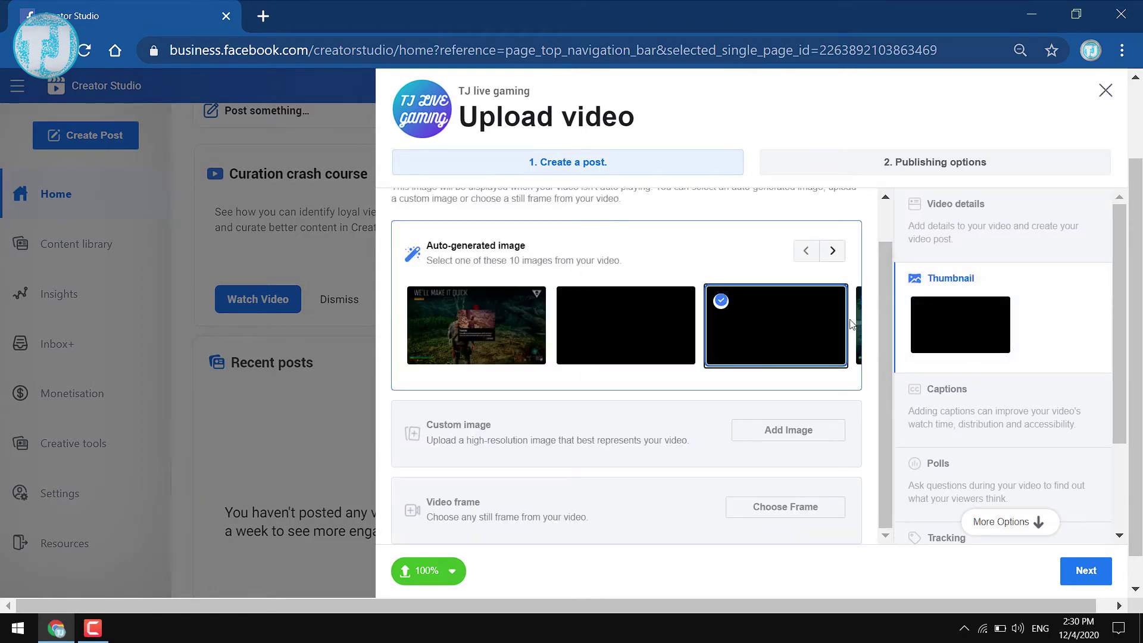
pyautogui.click(832, 252)
pyautogui.click(832, 251)
pyautogui.click(832, 251)
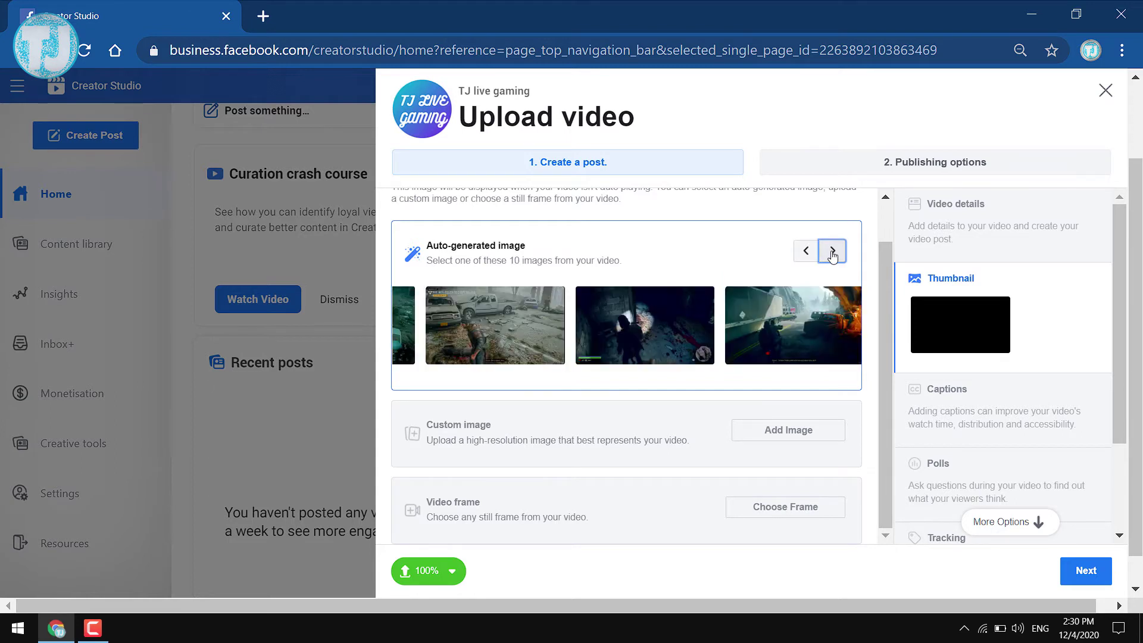
pyautogui.click(493, 343)
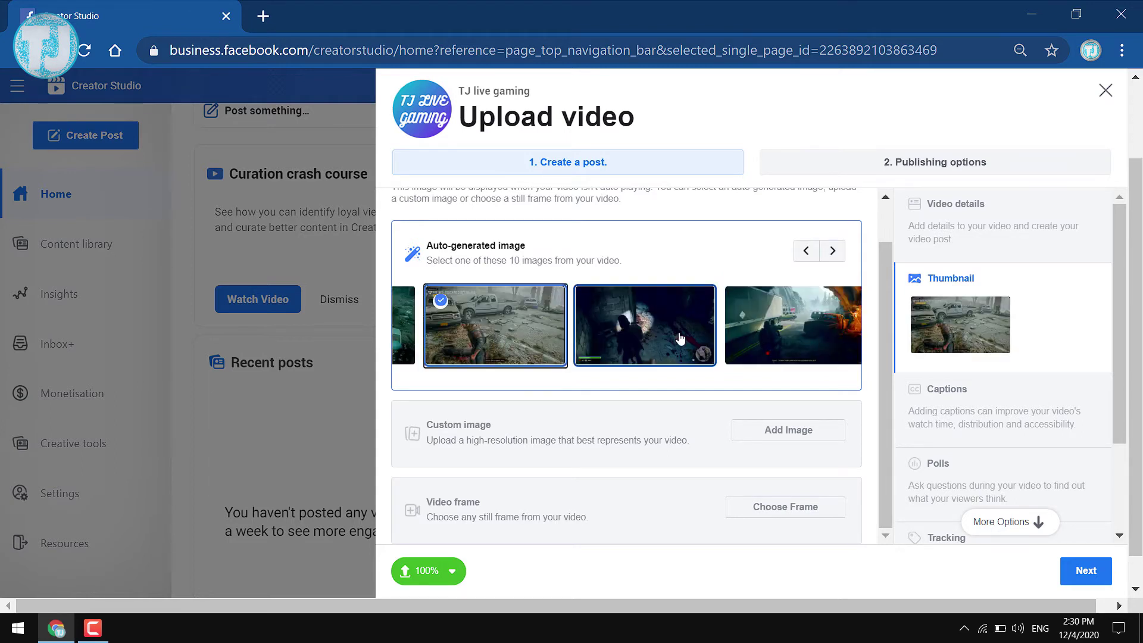
pyautogui.rightClick(486, 338)
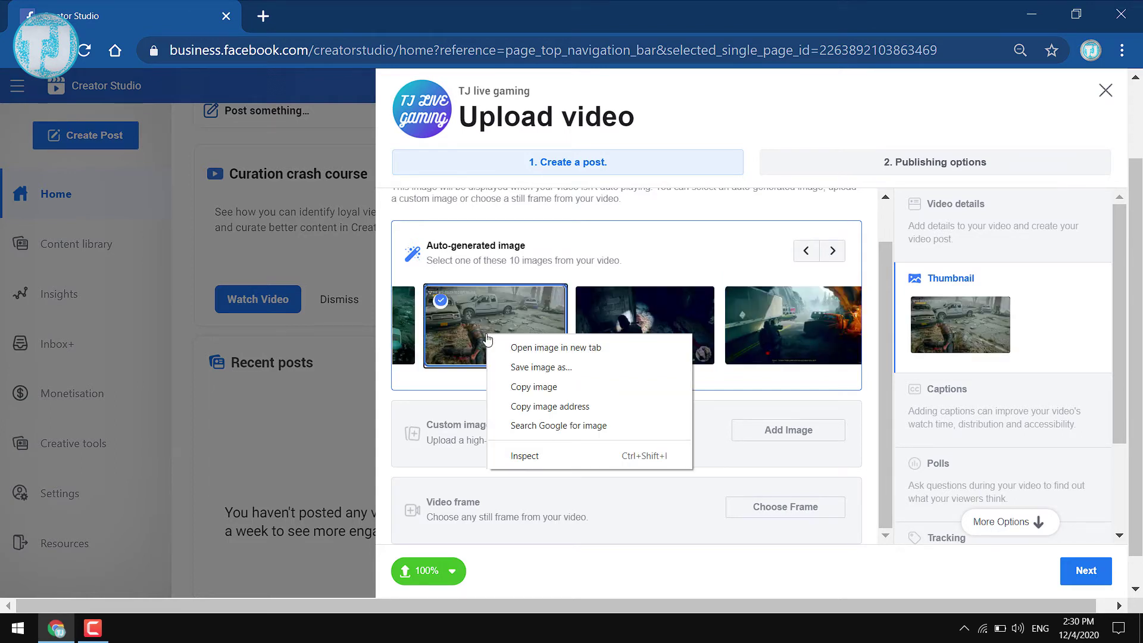
pyautogui.click(519, 353)
pyautogui.click(349, 16)
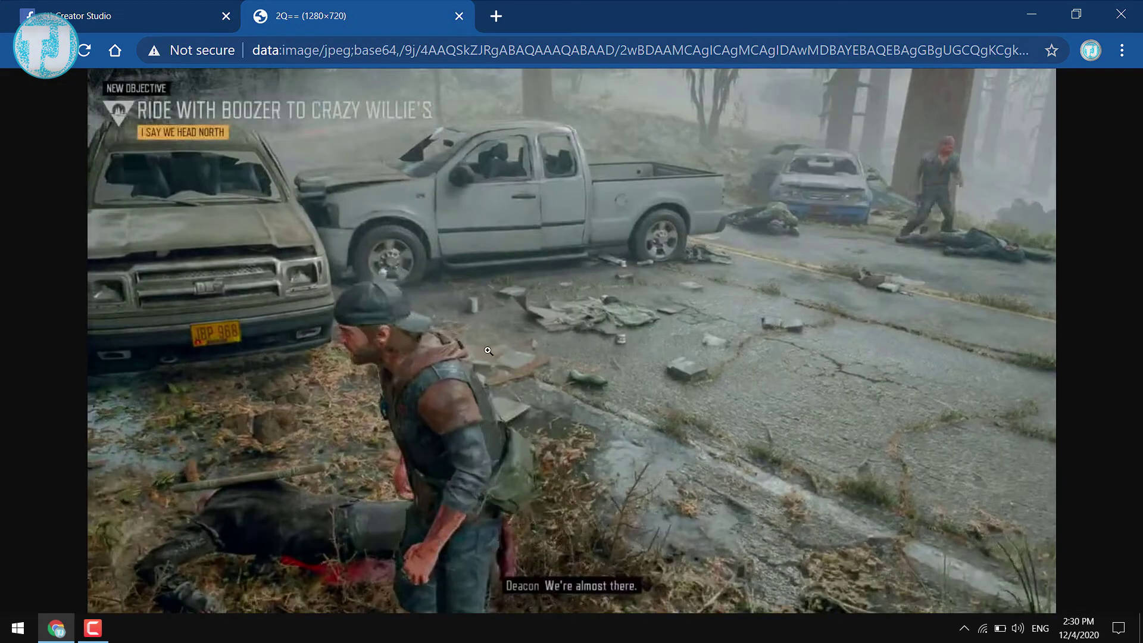
pyautogui.click(459, 16)
# Try the dark, burning-car and door frames, then select the road image as thumbnail
pyautogui.click(674, 338)
pyautogui.click(785, 334)
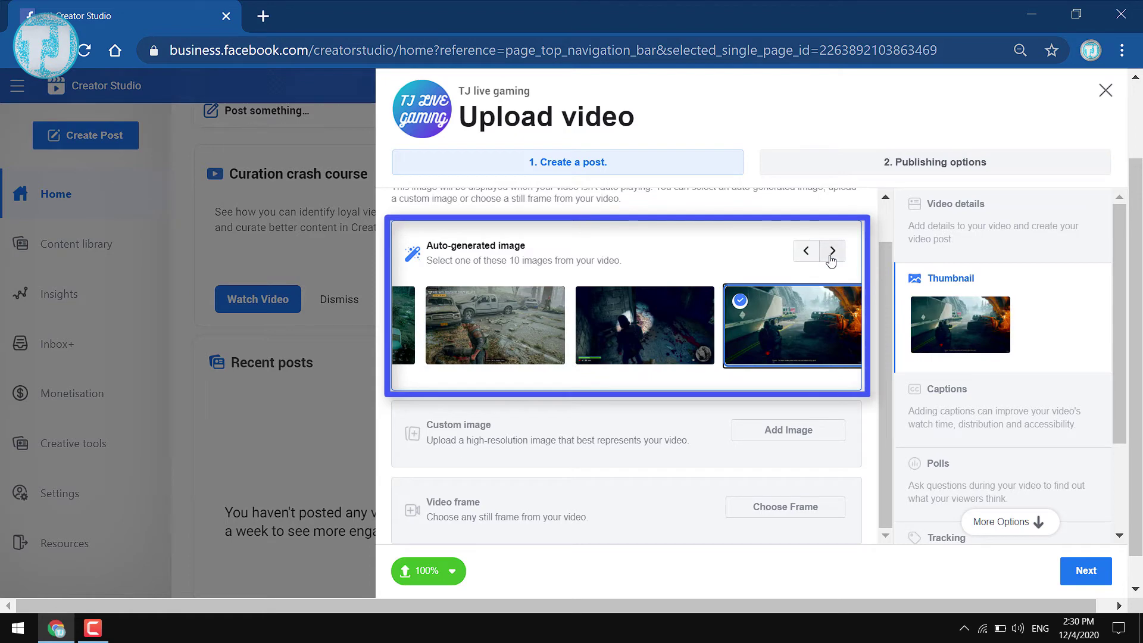
pyautogui.click(831, 252)
pyautogui.click(667, 352)
pyautogui.click(791, 328)
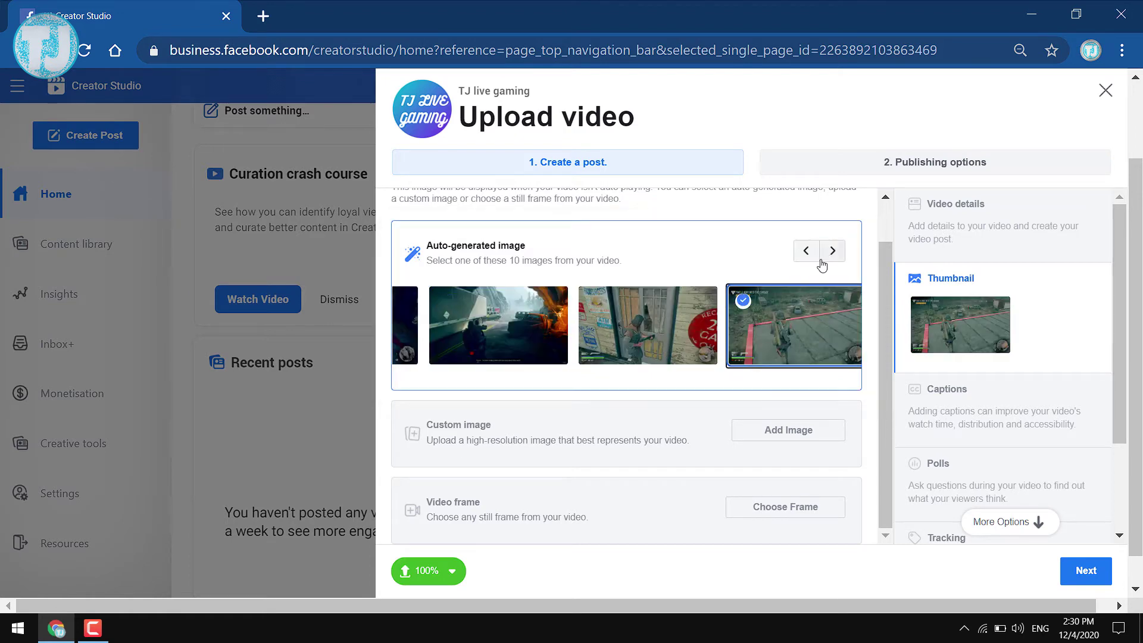
pyautogui.click(831, 251)
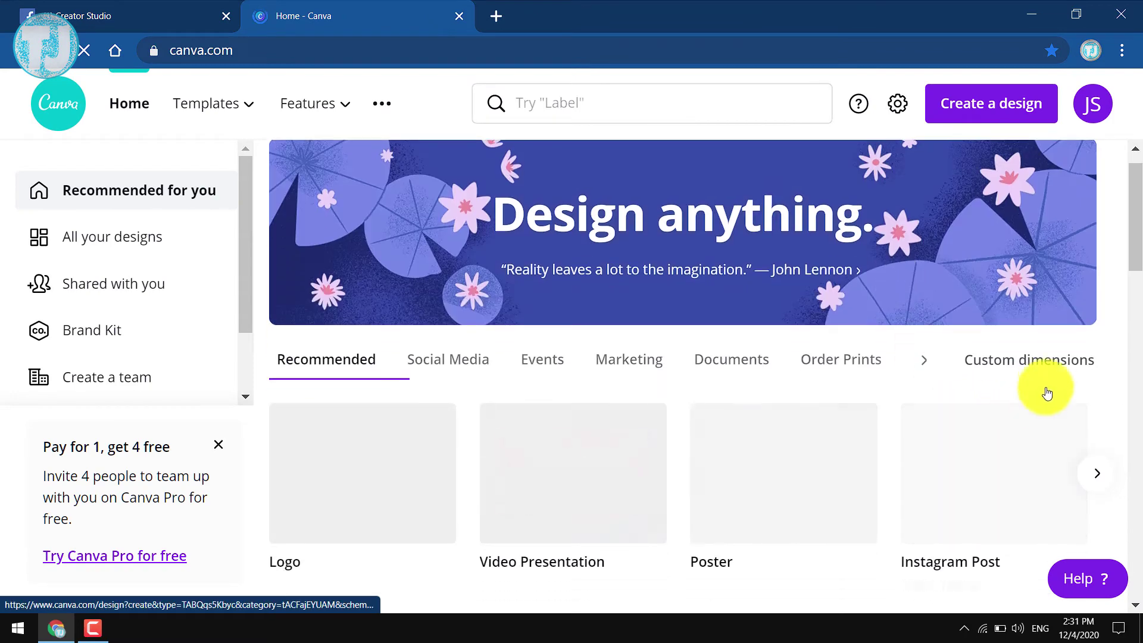
# Start a 1920×1080 px Canva design and place the DAYS GONE logo near the bottom
pyautogui.click(1045, 378)
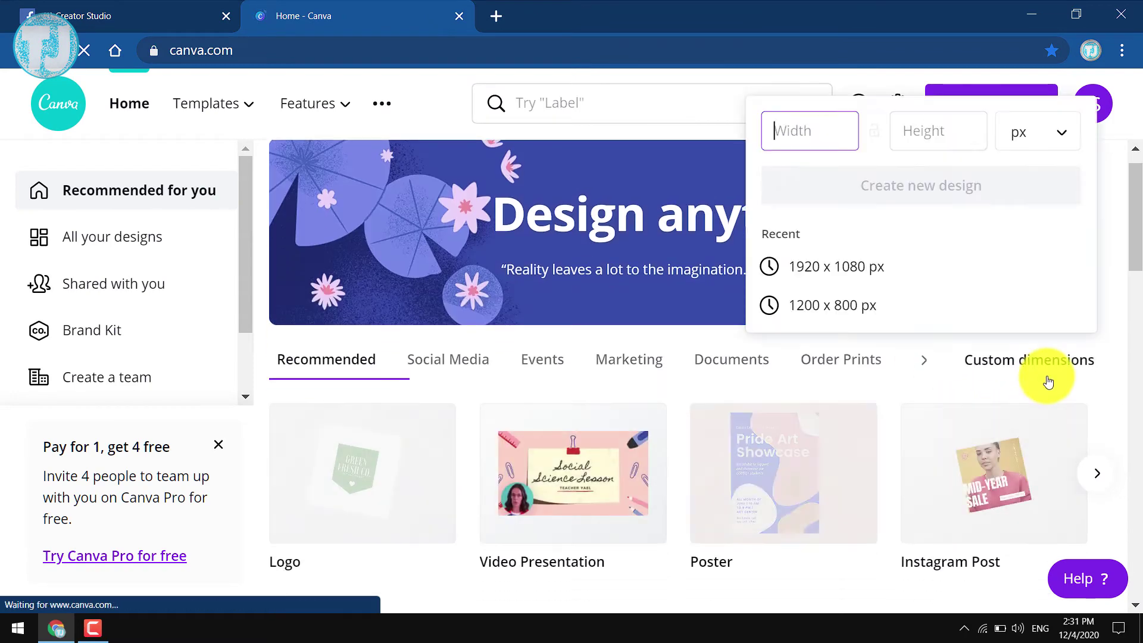
pyautogui.click(832, 265)
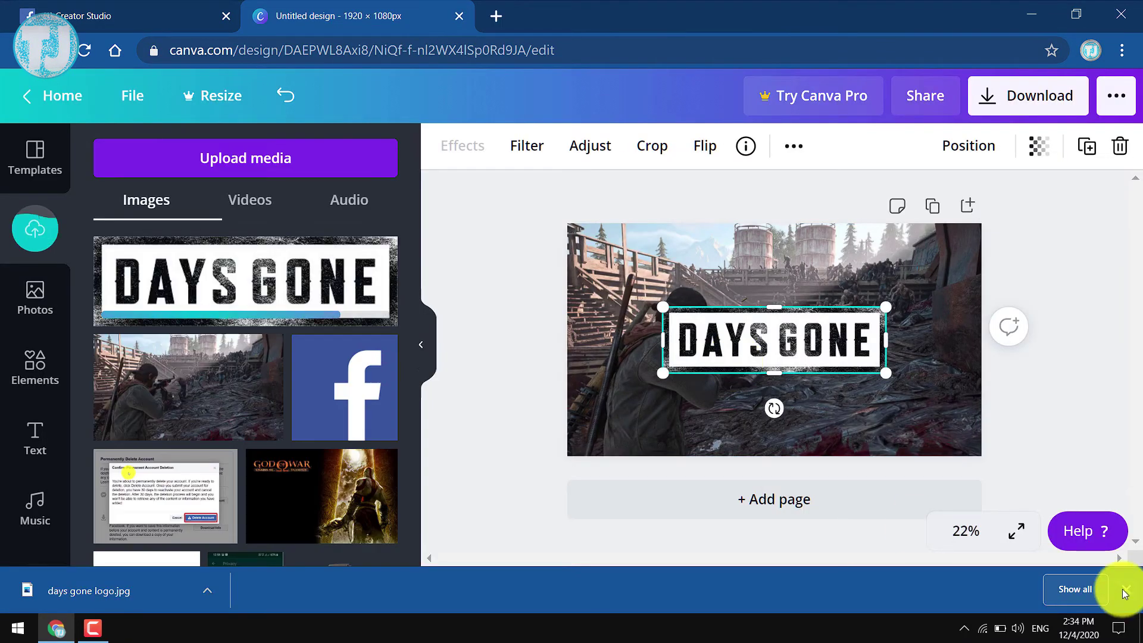
pyautogui.click(1127, 587)
pyautogui.moveTo(850, 266); pyautogui.dragTo(734, 463)
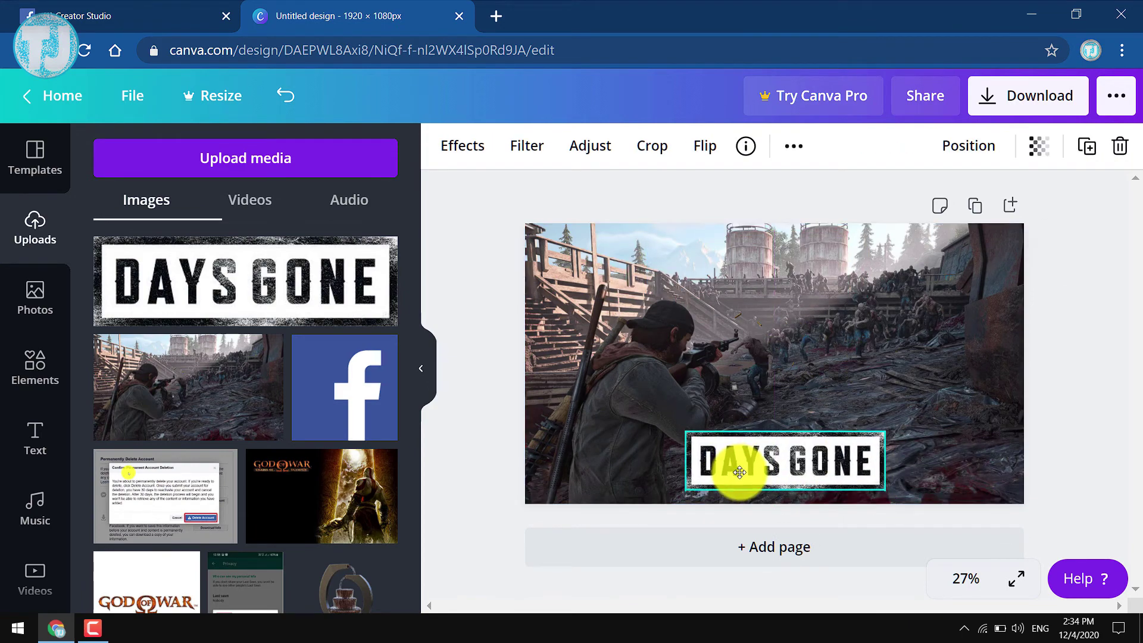
# Add a red rectangle shape at the top-right of the design
pyautogui.click(35, 366)
pyautogui.click(219, 158)
pyautogui.write('rect')
pyautogui.click(165, 244)
pyautogui.moveTo(133, 319); pyautogui.dragTo(896, 250)
pyautogui.click(444, 146)
pyautogui.click(114, 410)
pyautogui.moveTo(1024, 309)
pyautogui.mouseDown()
pyautogui.moveTo(1000, 296)
pyautogui.moveTo(1008, 308)
pyautogui.mouseUp()
# Add a heading containing the WALKTHROUGH PART 1 title copied from Creator Studio
pyautogui.click(35, 441)
pyautogui.click(250, 248)
pyautogui.click(119, 16)
pyautogui.moveTo(539, 222); pyautogui.dragTo(665, 222)
pyautogui.hotkey('ctrl', 'c')
pyautogui.click(356, 15)
pyautogui.hotkey('ctrl', 'v')
pyautogui.moveTo(944, 357); pyautogui.dragTo(972, 326)
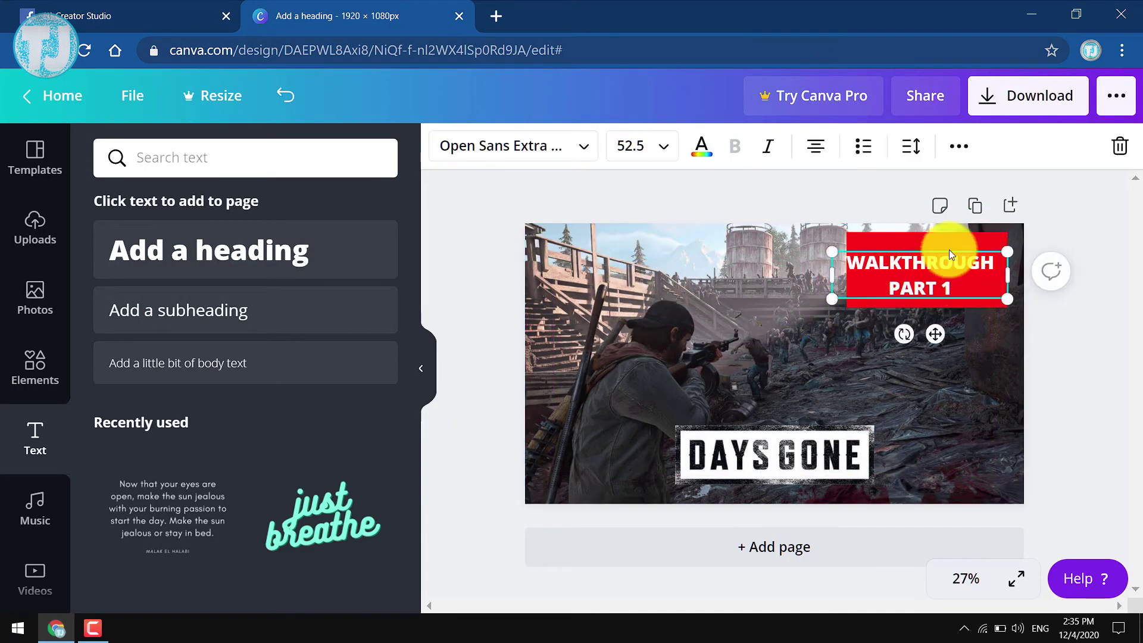
# Replace the rectangle with a new red rectangle sized to sit behind the title
pyautogui.click(867, 238)
pyautogui.press('Delete')
pyautogui.click(35, 369)
pyautogui.moveTo(365, 298); pyautogui.dragTo(854, 306)
pyautogui.click(444, 146)
pyautogui.click(113, 505)
pyautogui.moveTo(775, 228); pyautogui.dragTo(938, 298)
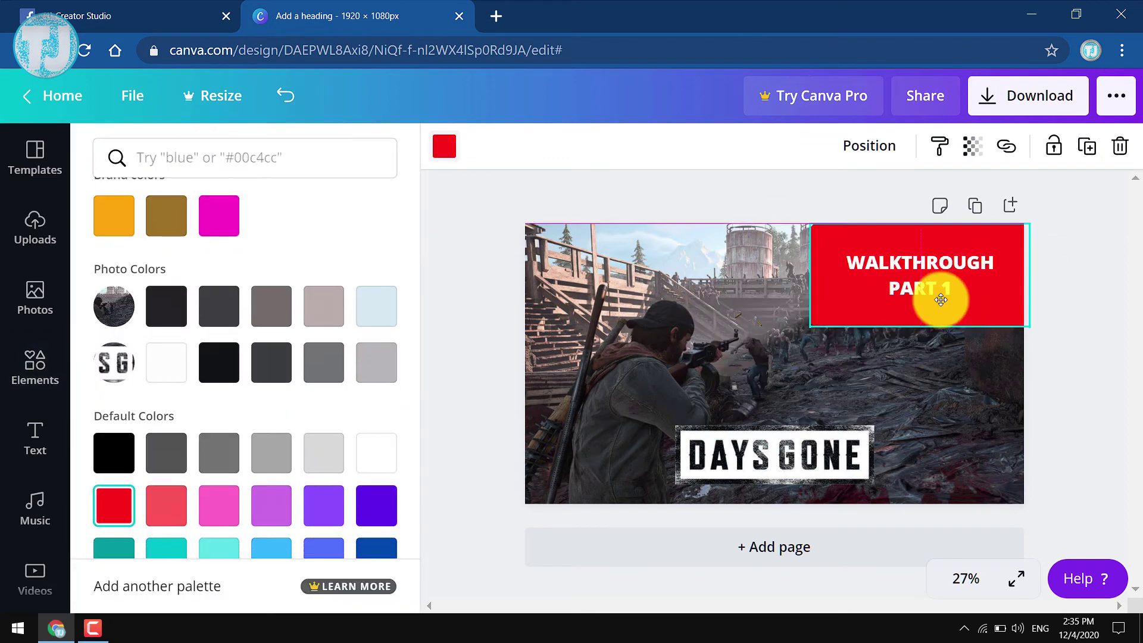
# Add a red 3D bar shape, resized and placed at the top-left
pyautogui.click(780, 273)
pyautogui.click(875, 316)
pyautogui.scroll(-3, 370, 404)
pyautogui.click(246, 339)
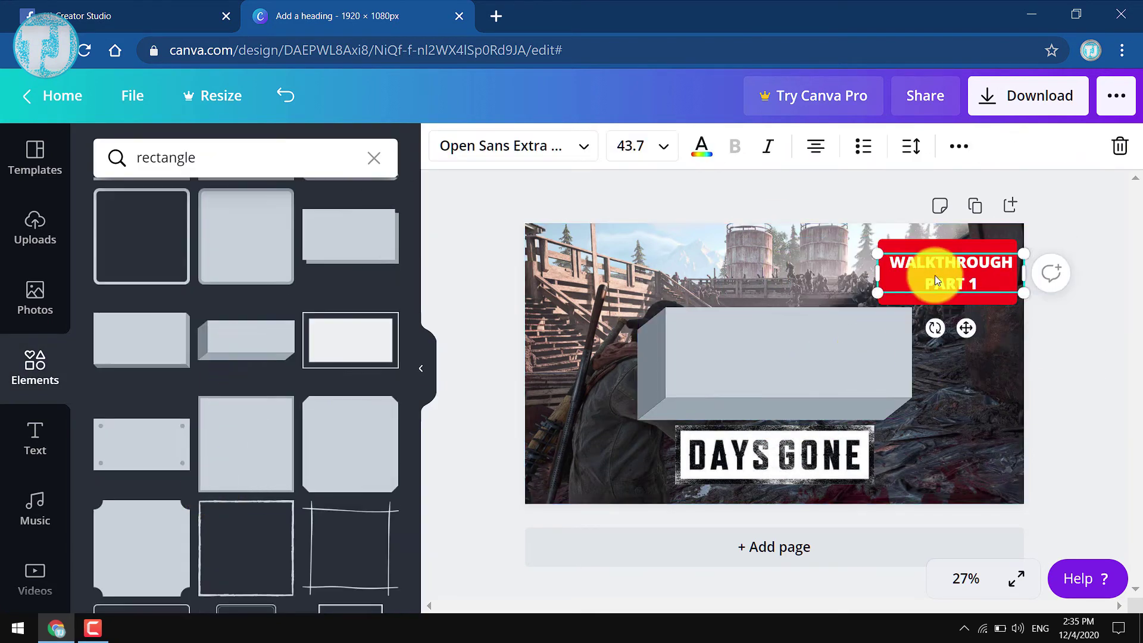
pyautogui.moveTo(906, 413); pyautogui.dragTo(766, 357)
pyautogui.moveTo(702, 327); pyautogui.dragTo(606, 260)
pyautogui.moveTo(674, 261); pyautogui.dragTo(695, 261)
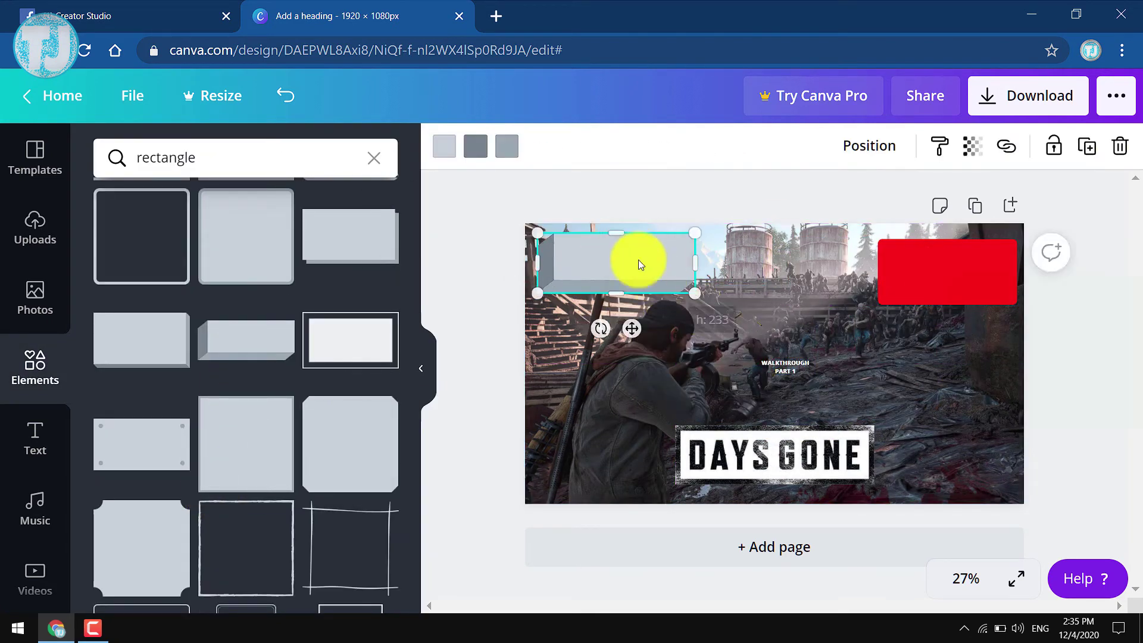
pyautogui.click(444, 146)
pyautogui.click(271, 339)
# Move the WALKTHROUGH PART 1 title onto the red bar, enlarge it and set the Agrandir Black font
pyautogui.click(774, 456)
pyautogui.moveTo(785, 366); pyautogui.dragTo(658, 266)
pyautogui.click(556, 285)
pyautogui.click(709, 262)
pyautogui.click(511, 146)
pyautogui.click(231, 284)
# Adjust the red bars' layering and colour, then download the thumbnail as a PNG
pyautogui.click(949, 301)
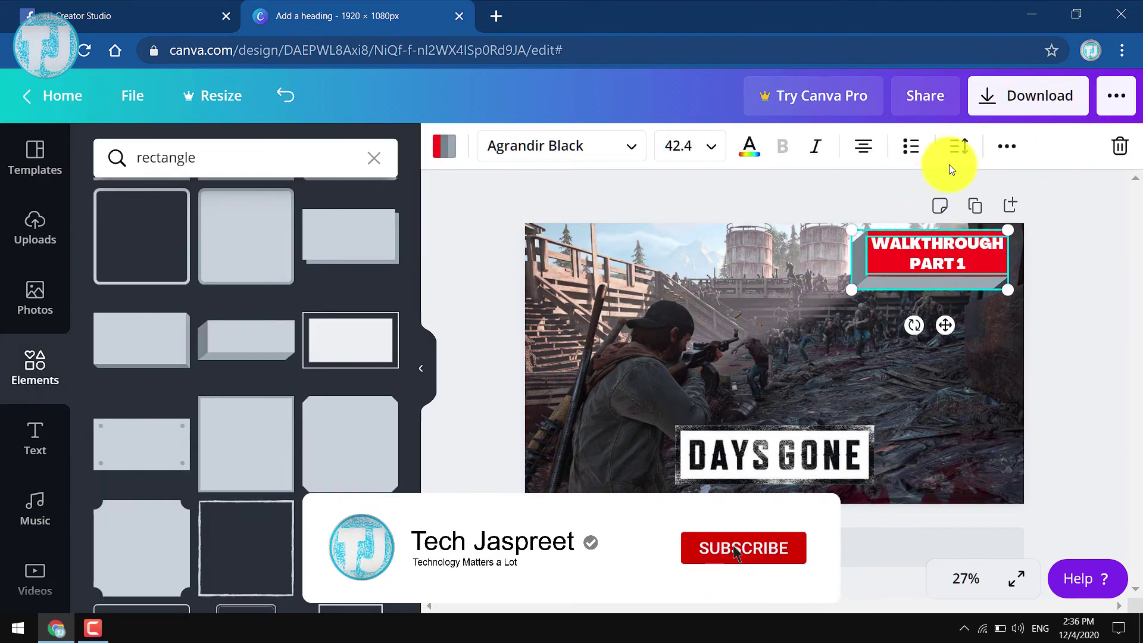
pyautogui.click(1006, 146)
pyautogui.click(833, 192)
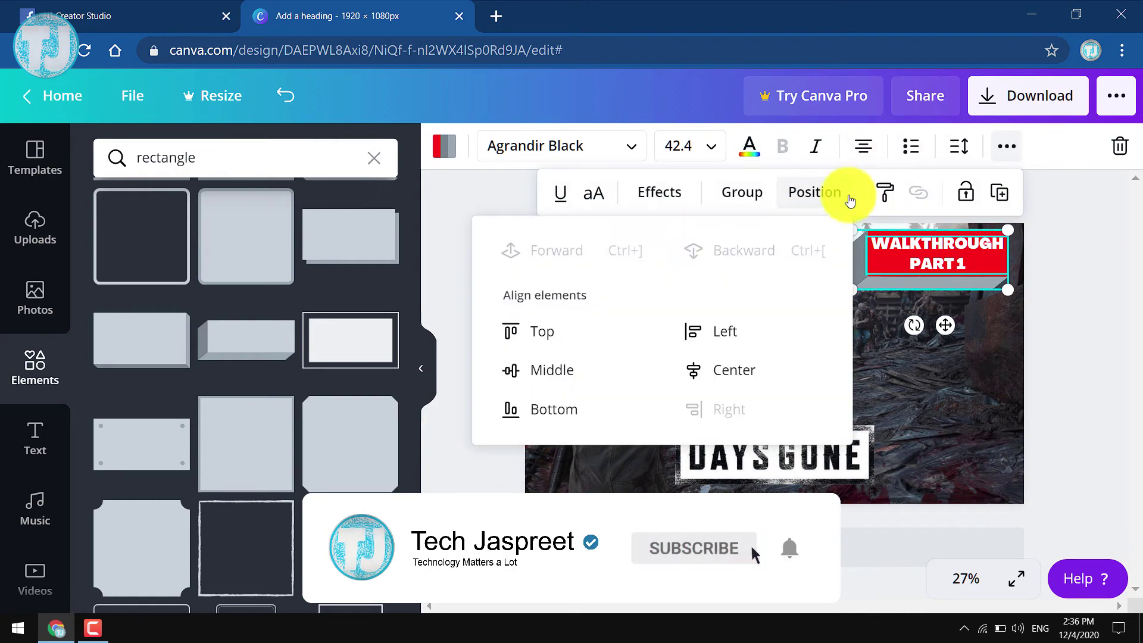
pyautogui.click(934, 280)
pyautogui.click(507, 145)
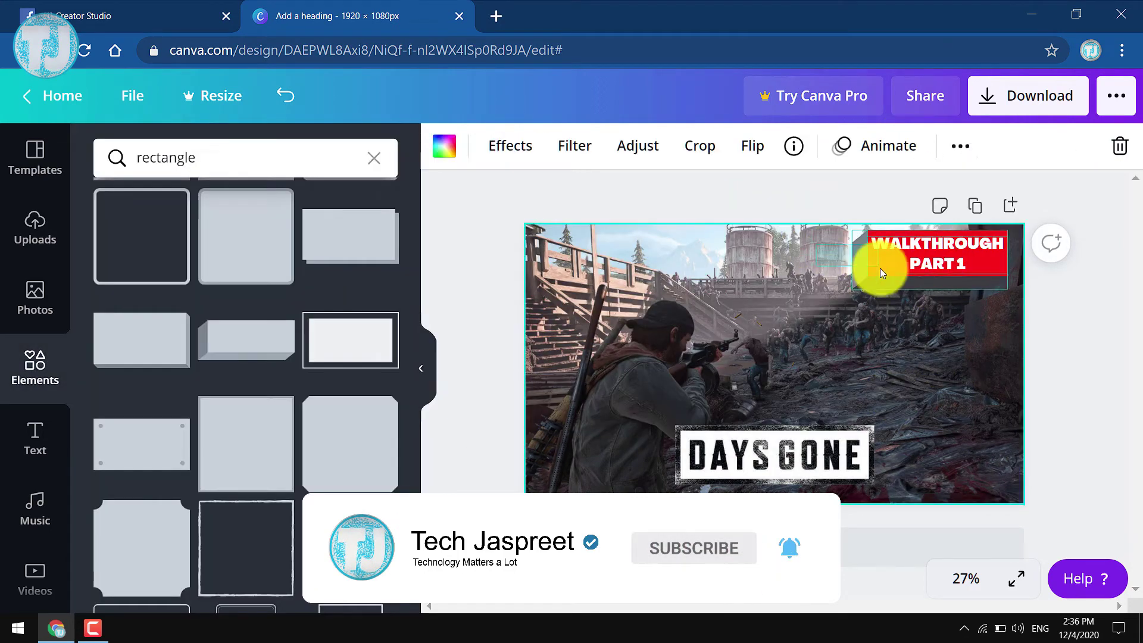
pyautogui.click(1028, 95)
pyautogui.click(911, 421)
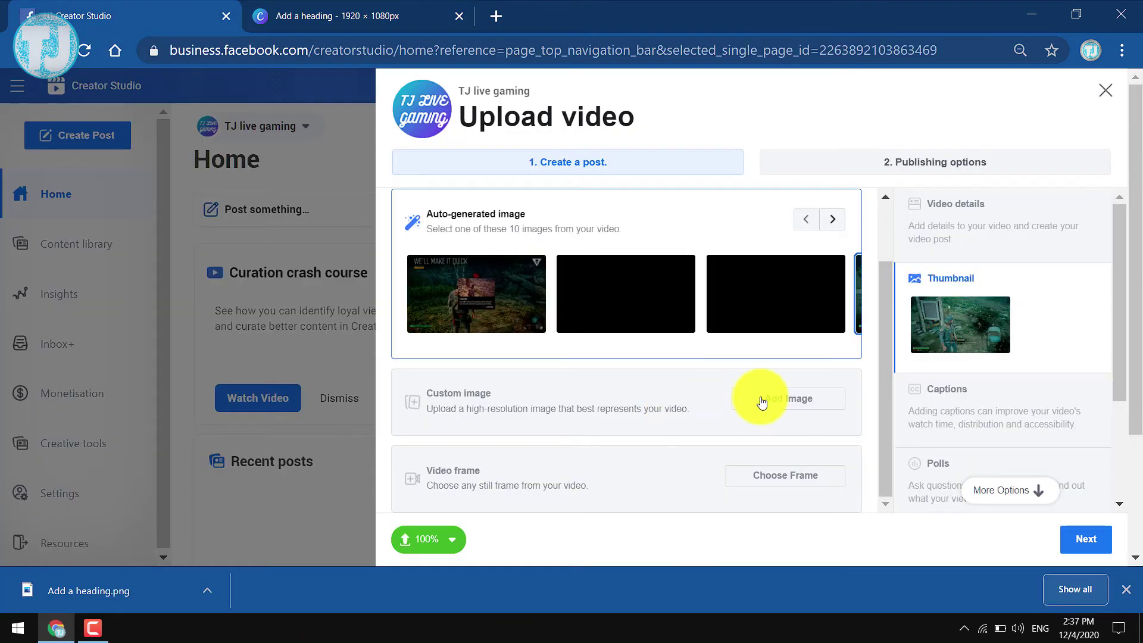
# Upload Add a heading.png from Downloads as the video's custom thumbnail image
pyautogui.click(507, 400)
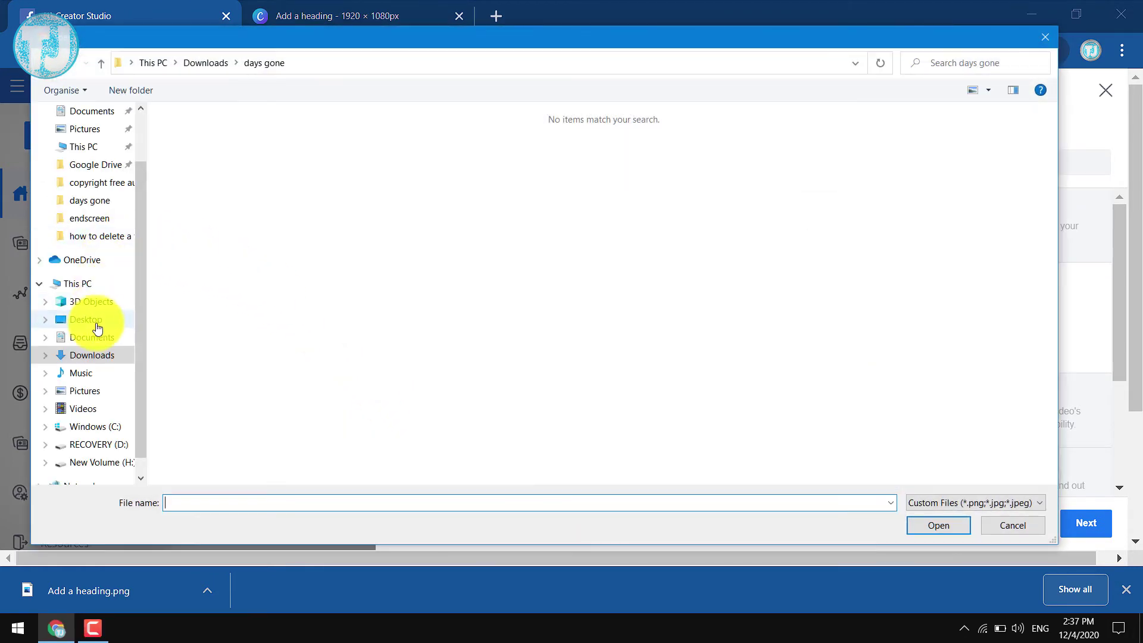
pyautogui.click(96, 326)
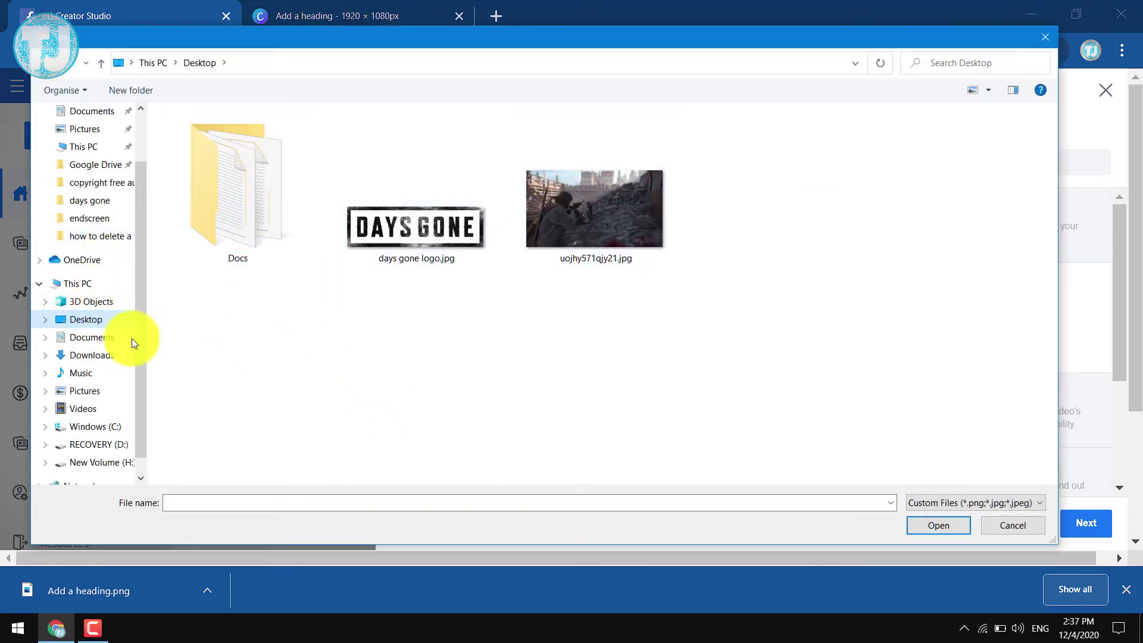
pyautogui.click(106, 356)
pyautogui.click(256, 170)
pyautogui.doubleClick(255, 171)
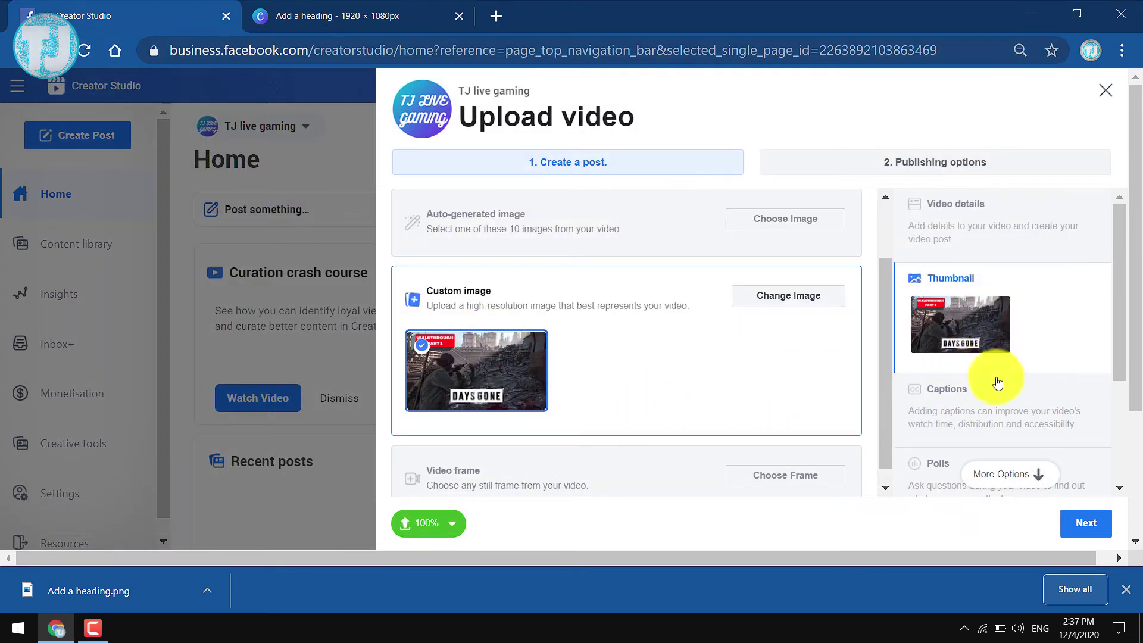
pyautogui.scroll(-3, 949, 381)
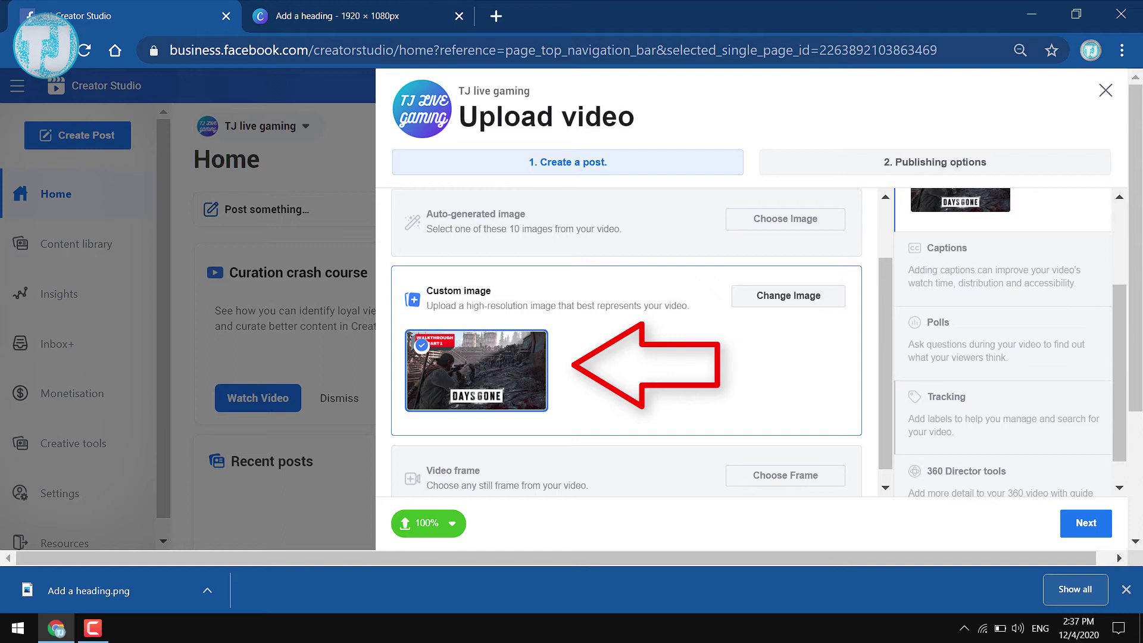
# Review the Captions and Polls sections, opening the poll editor and cancelling without adding a poll
pyautogui.click(985, 294)
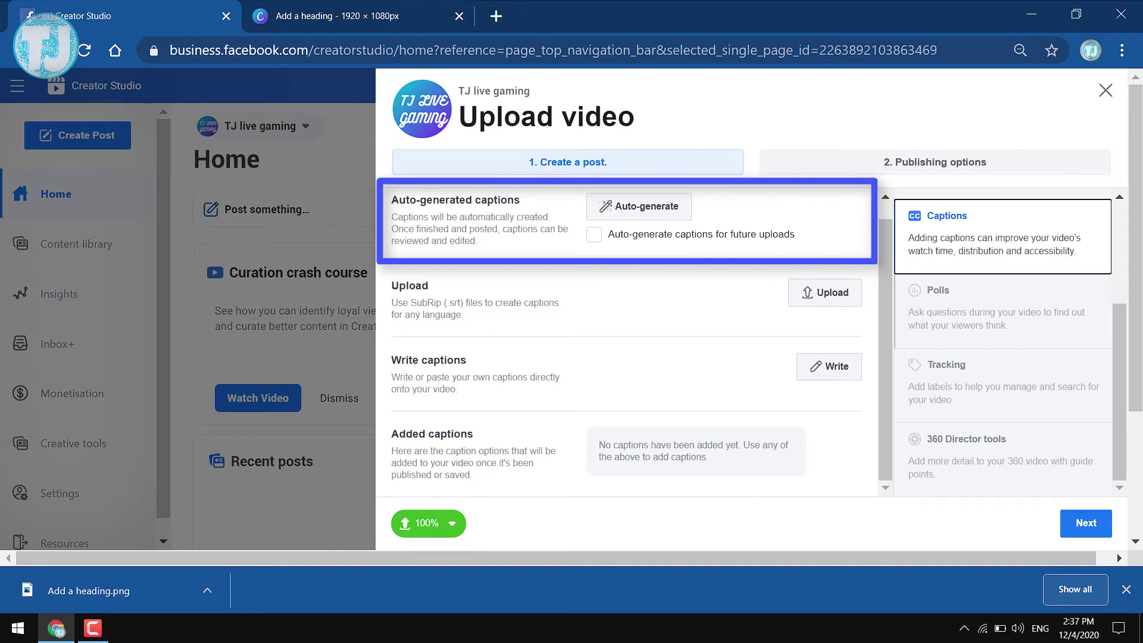
pyautogui.click(1001, 322)
pyautogui.scroll(-3, 748, 345)
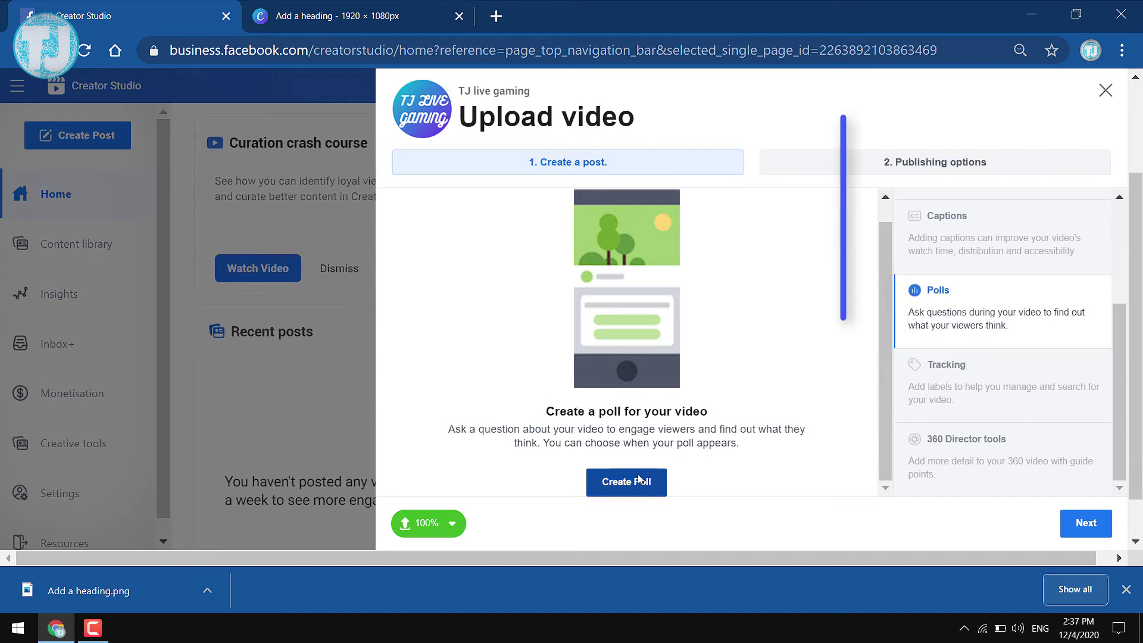
pyautogui.click(639, 479)
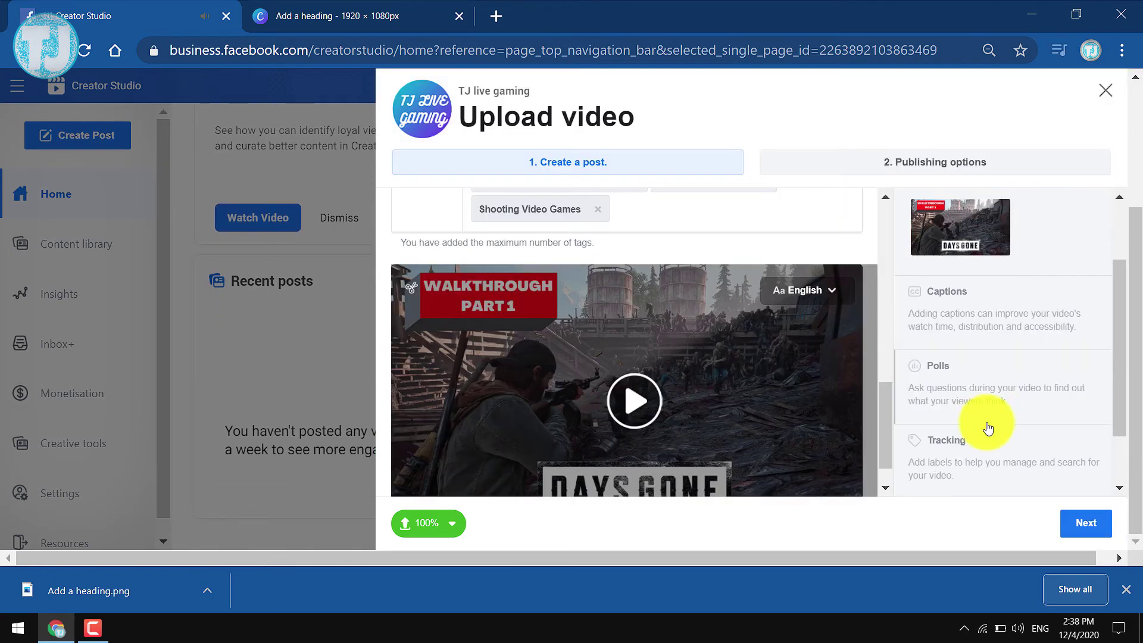
pyautogui.click(930, 383)
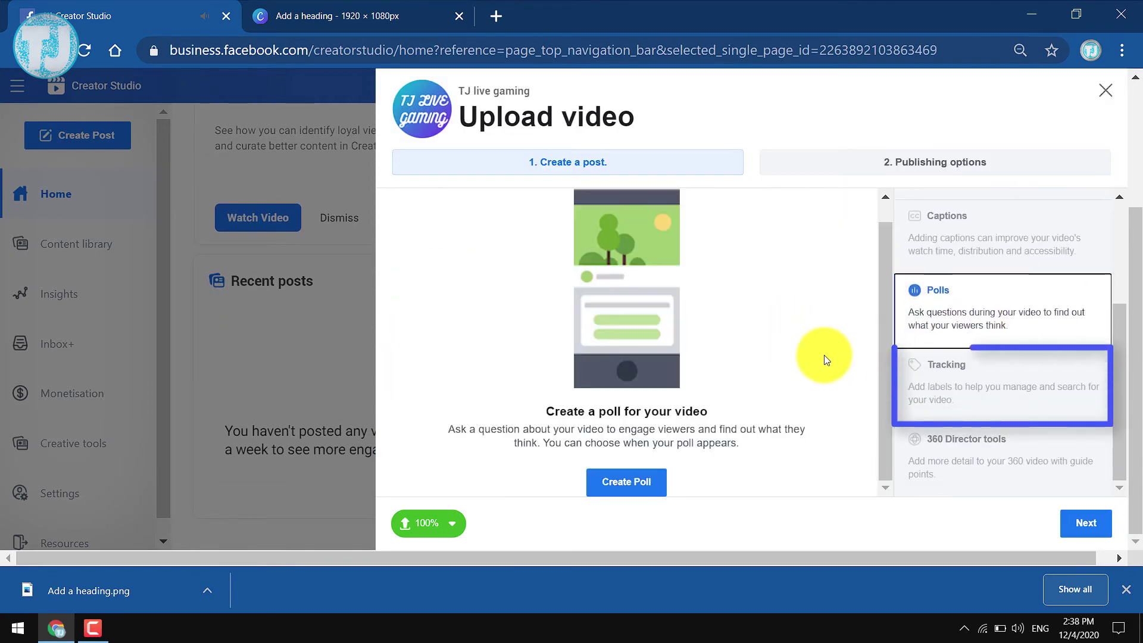
# Add DAYS GONE as a custom tracking label and view the 360 Director tools section
pyautogui.click(1009, 376)
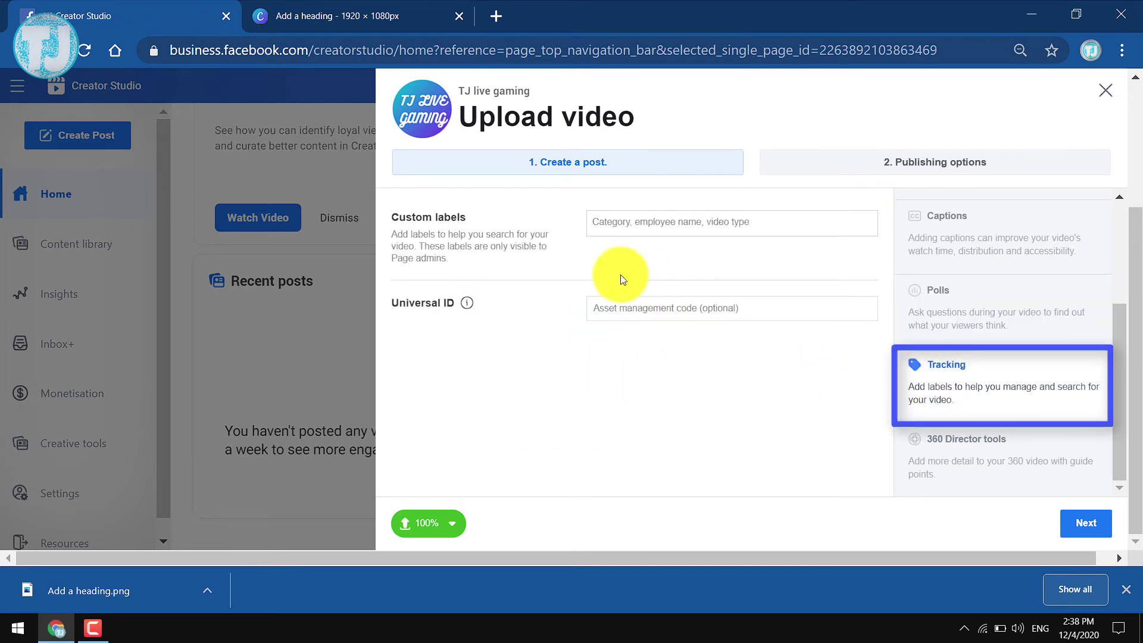
pyautogui.click(655, 229)
pyautogui.write('DA')
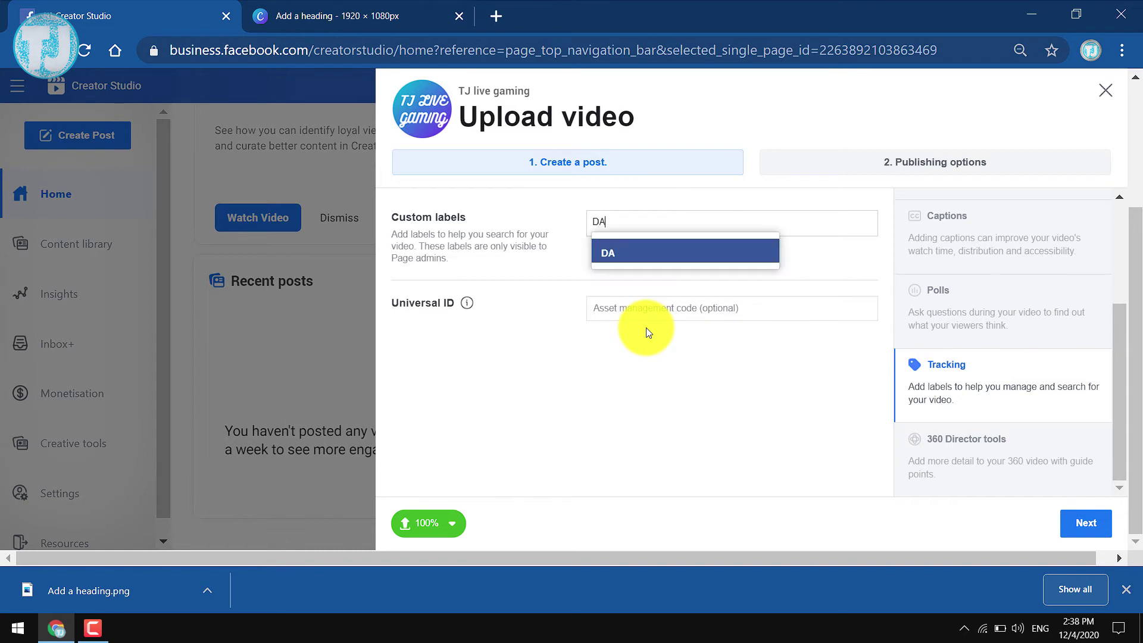
pyautogui.write('YS GONE')
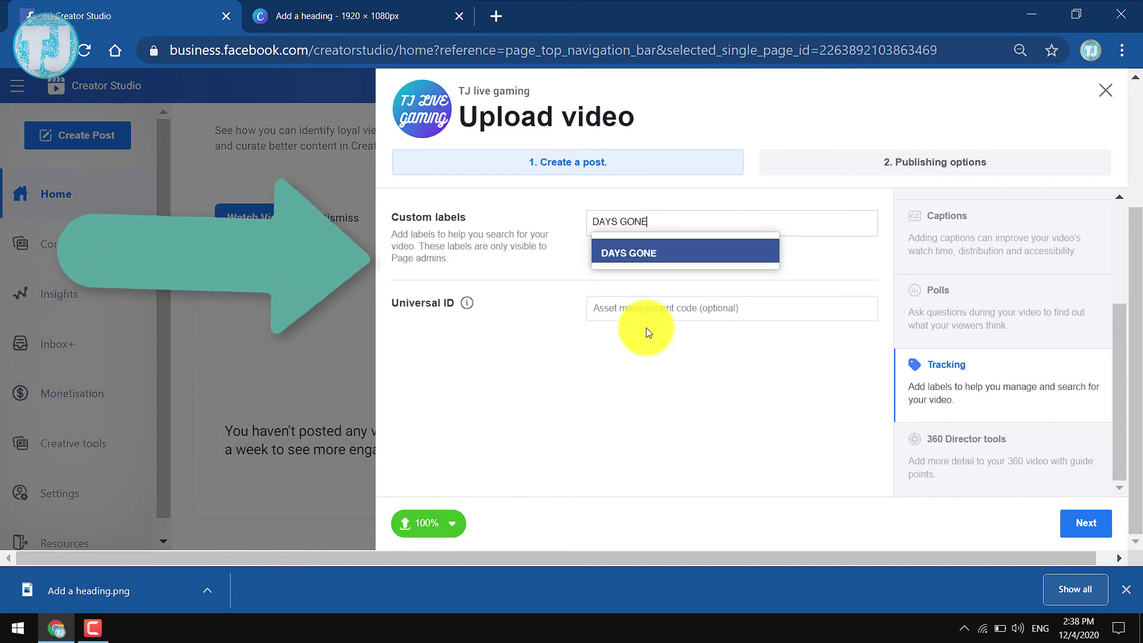
pyautogui.click(683, 253)
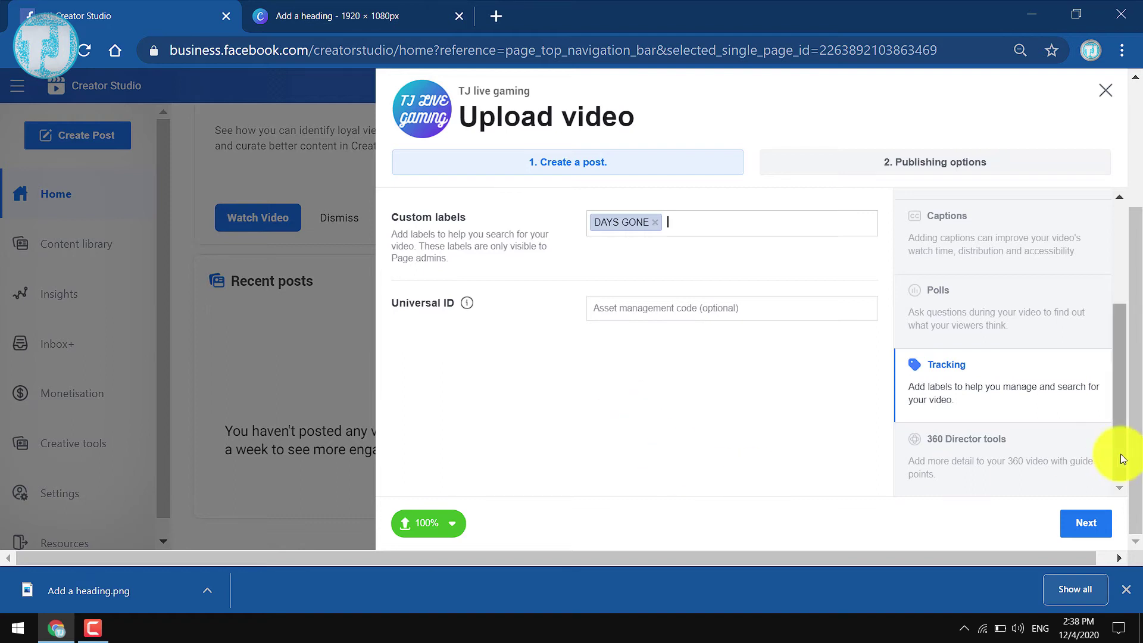
pyautogui.click(988, 437)
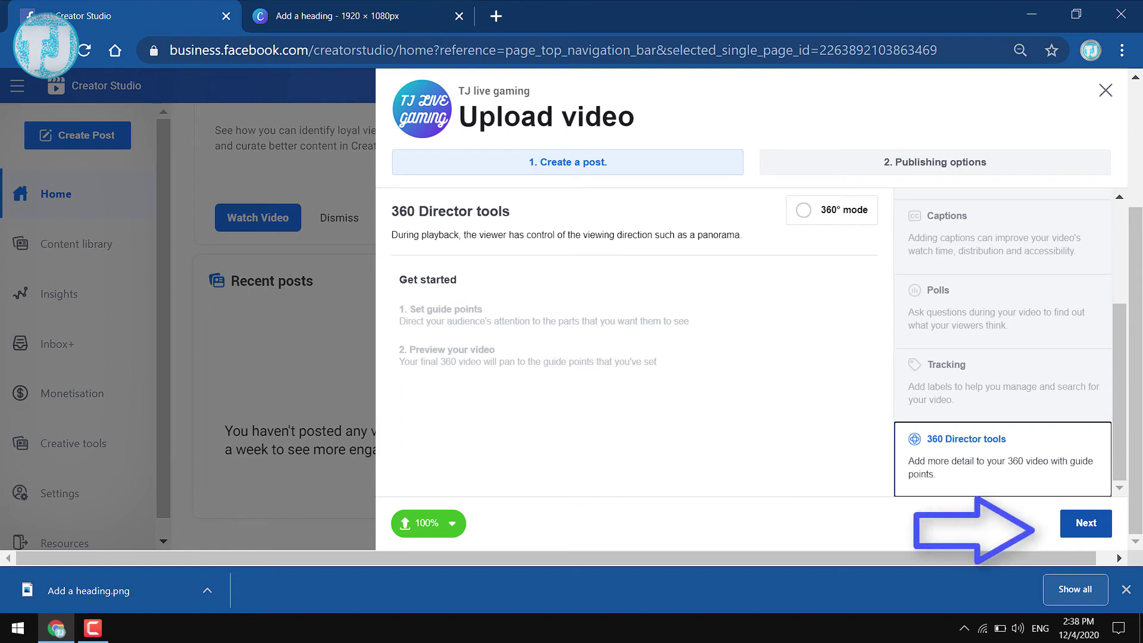
# Choose Premiere in the publishing options
pyautogui.click(1077, 526)
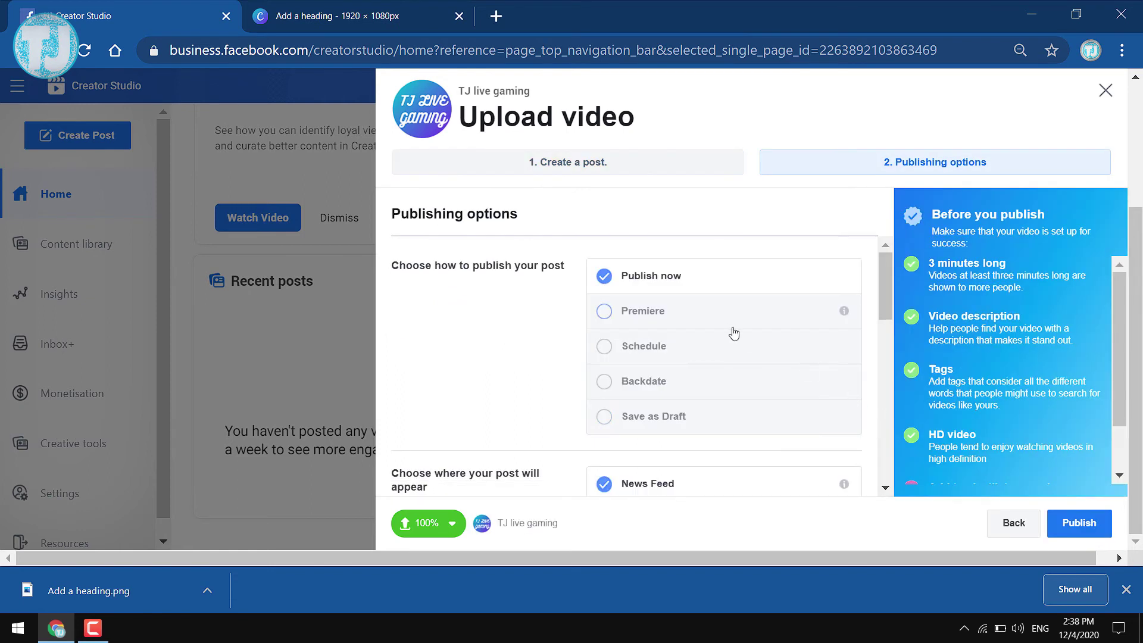
pyautogui.click(613, 305)
pyautogui.scroll(-2, 613, 302)
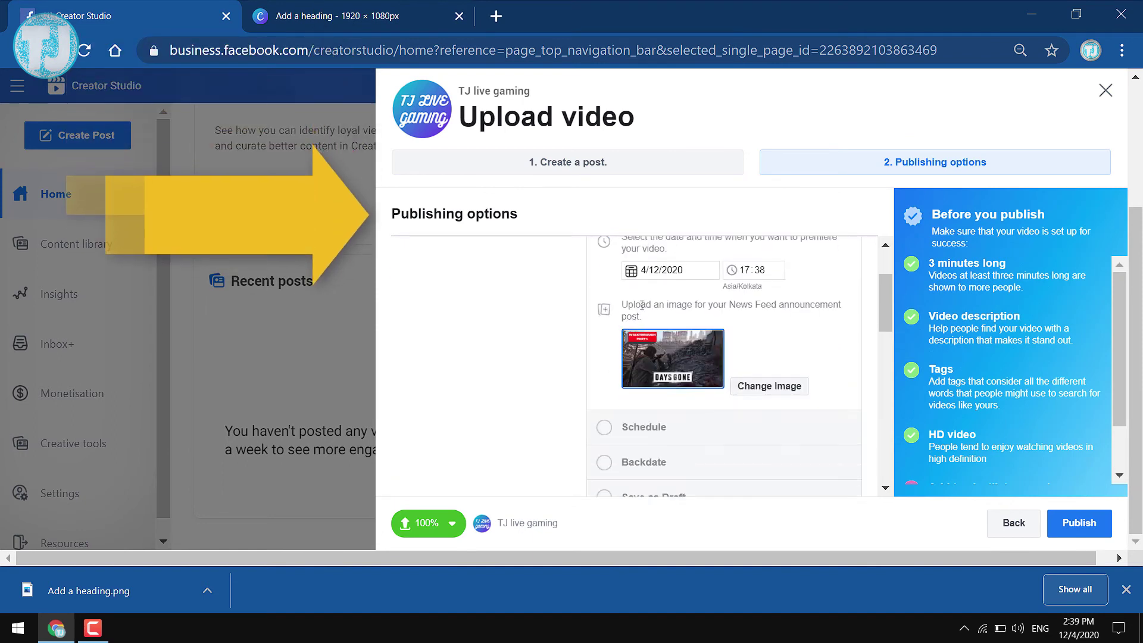
pyautogui.scroll(1, 613, 302)
pyautogui.moveTo(1071, 637)
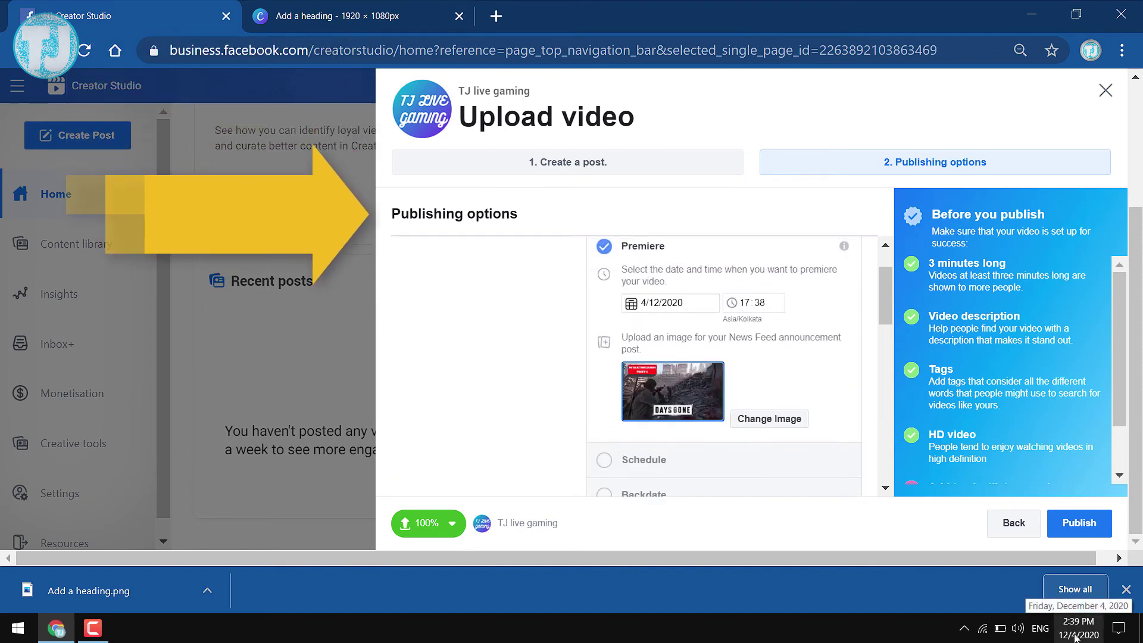
# Set the premiere to 4/12/2020 at 15:50
pyautogui.click(744, 303)
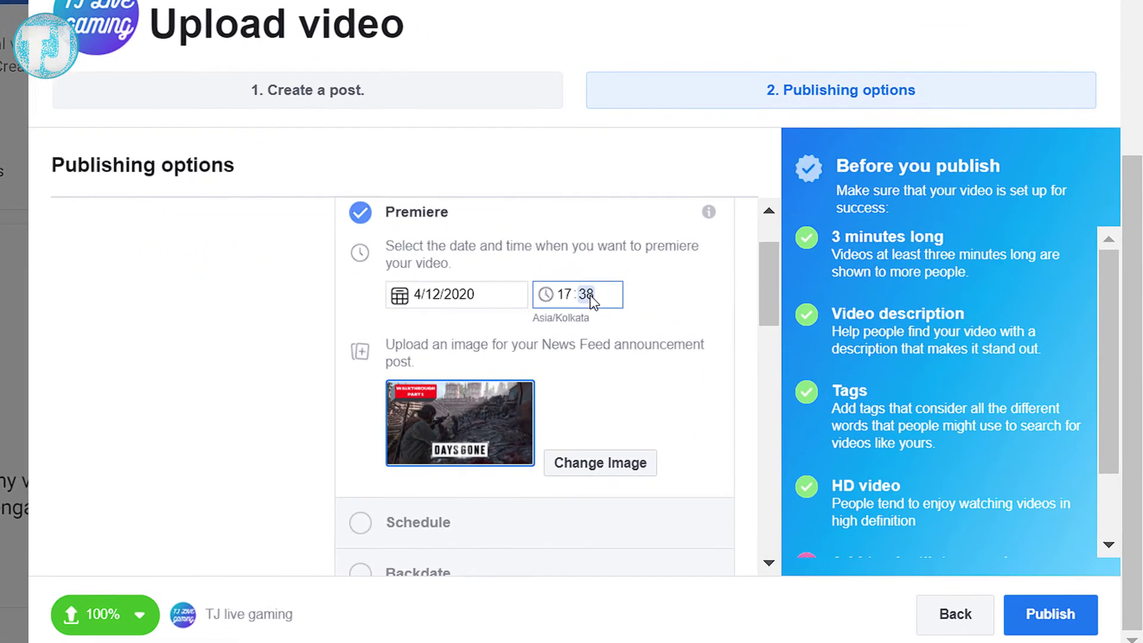
pyautogui.click(761, 304)
pyautogui.write('50')
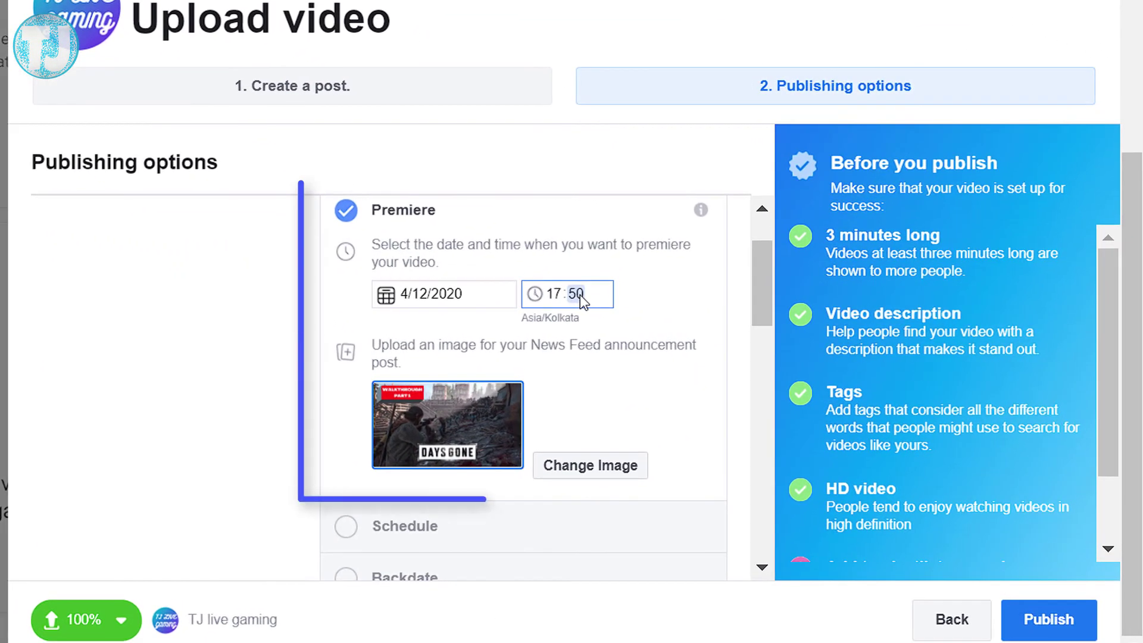
pyautogui.click(647, 322)
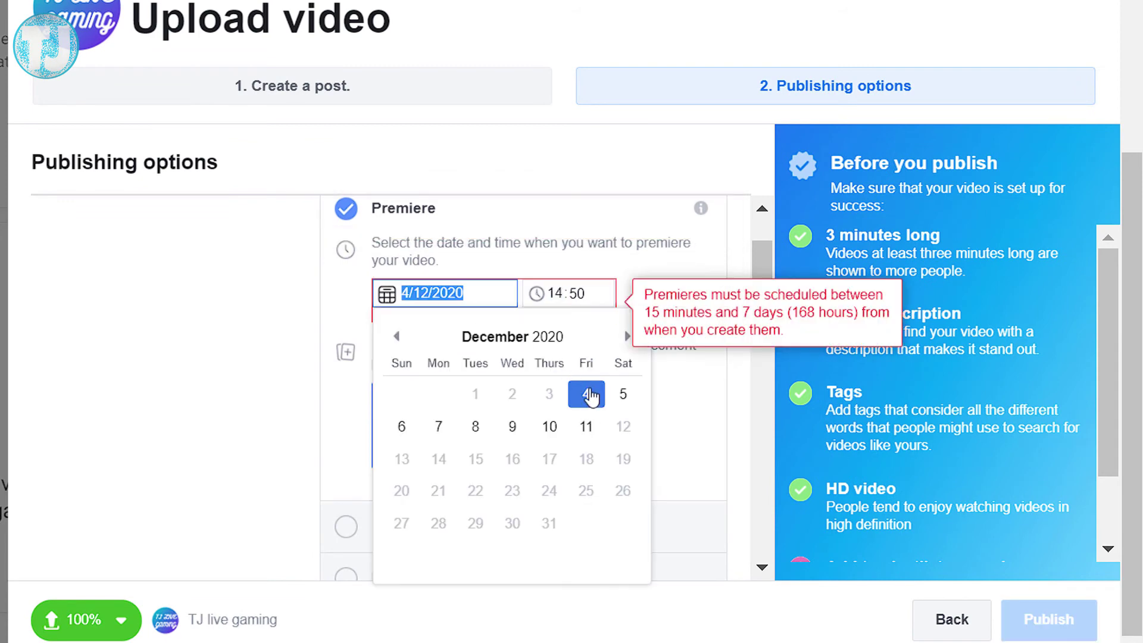
pyautogui.click(589, 394)
pyautogui.click(562, 293)
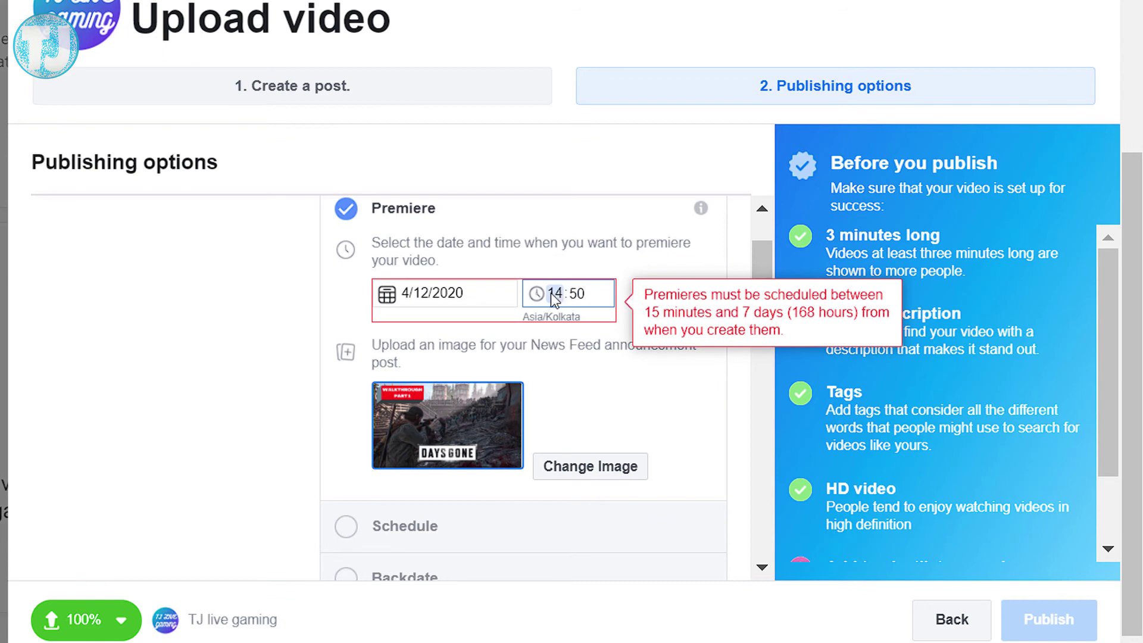
pyautogui.press('Up')
# Create a DAYS GONE playlist with a gameplay cover image from the playlists dropdown
pyautogui.scroll(-10, 299, 302)
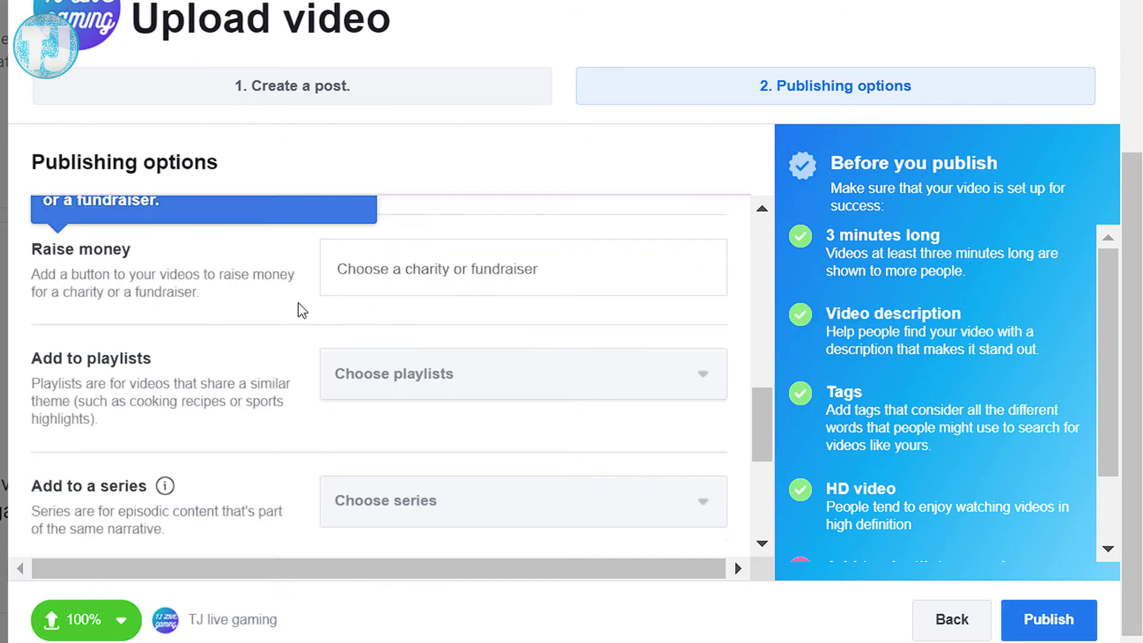
pyautogui.click(390, 250)
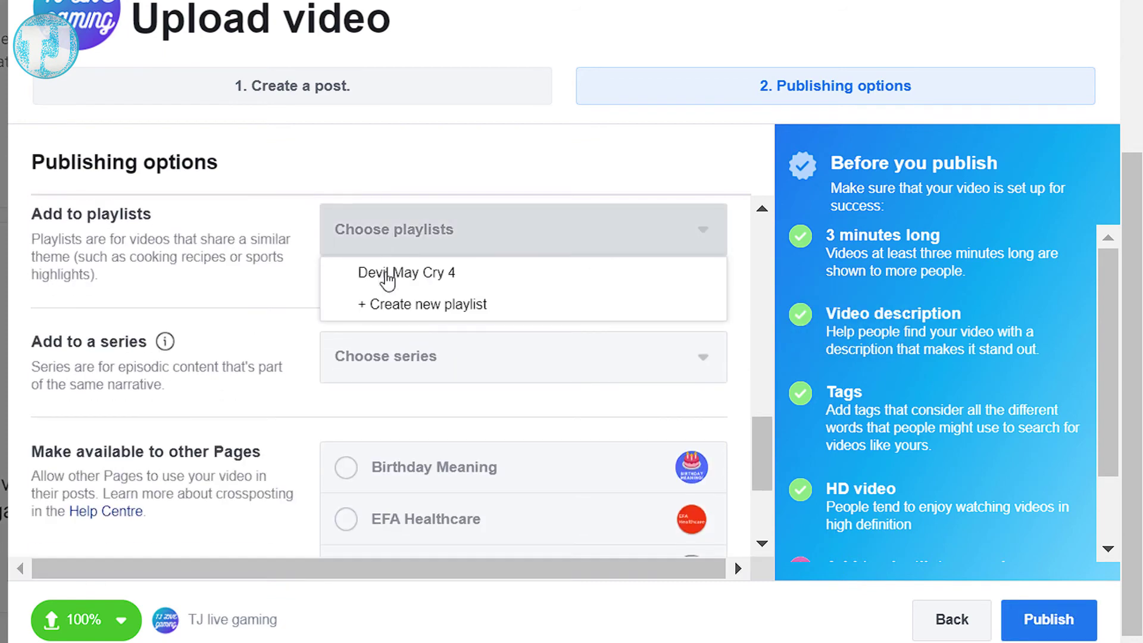
pyautogui.click(352, 316)
pyautogui.click(181, 175)
pyautogui.write('D')
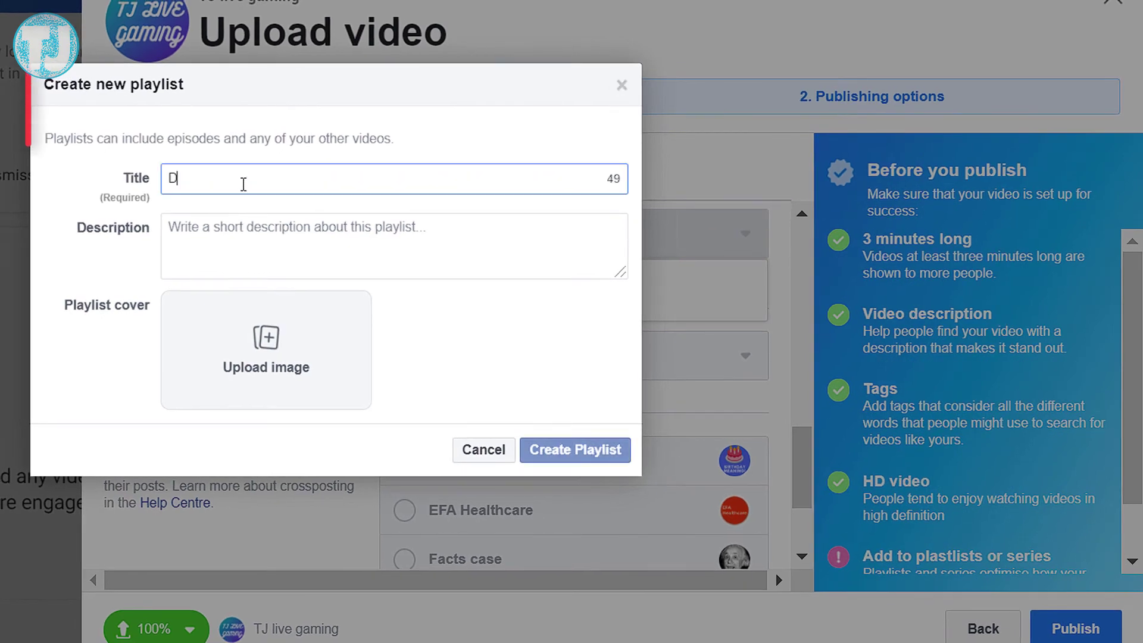
pyautogui.write('AYS g')
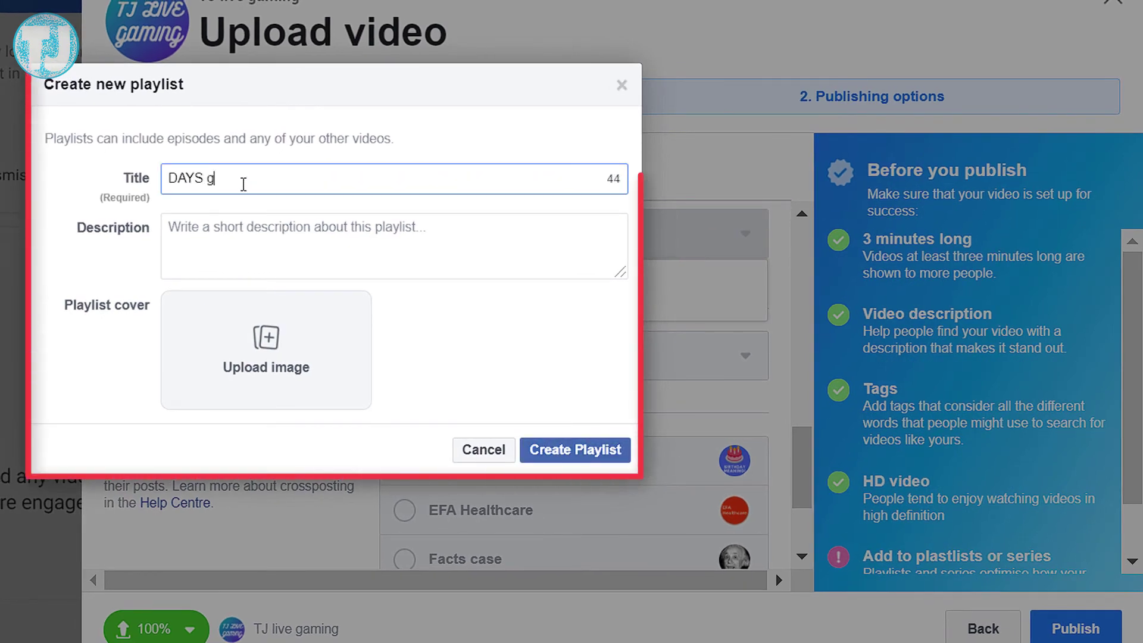
pyautogui.press('BackSpace')
pyautogui.write('GONE')
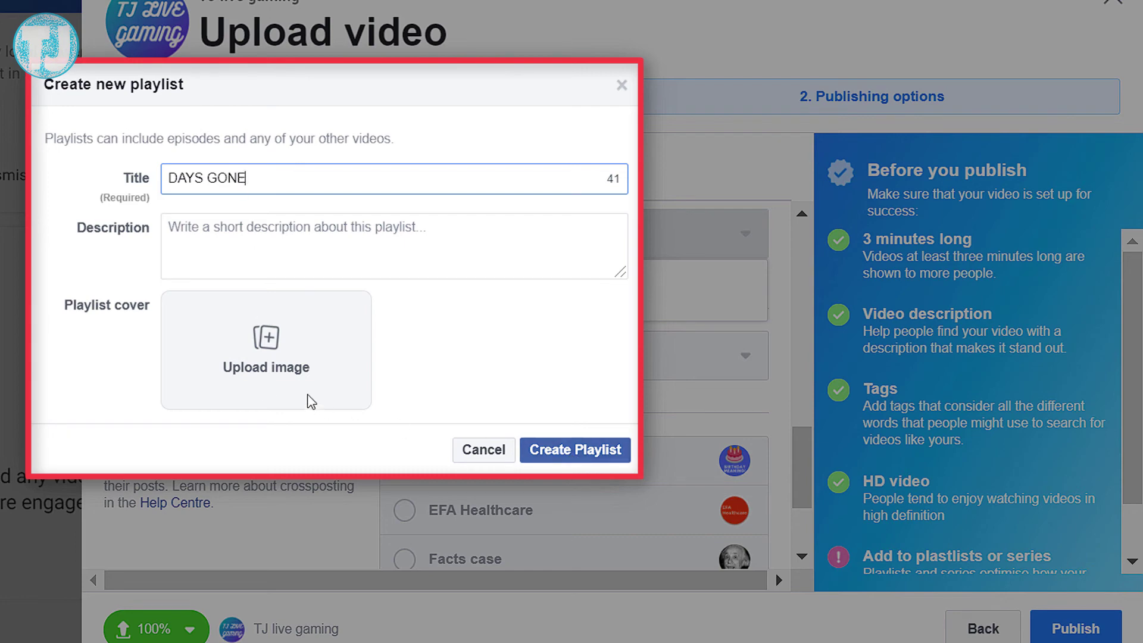
pyautogui.click(296, 375)
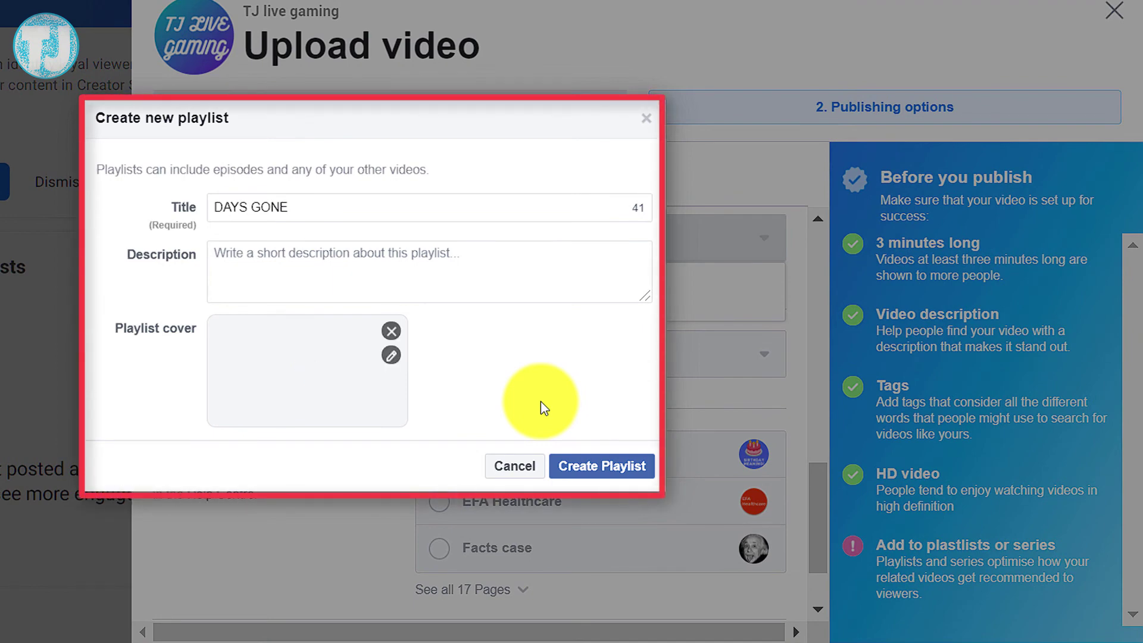
pyautogui.click(596, 465)
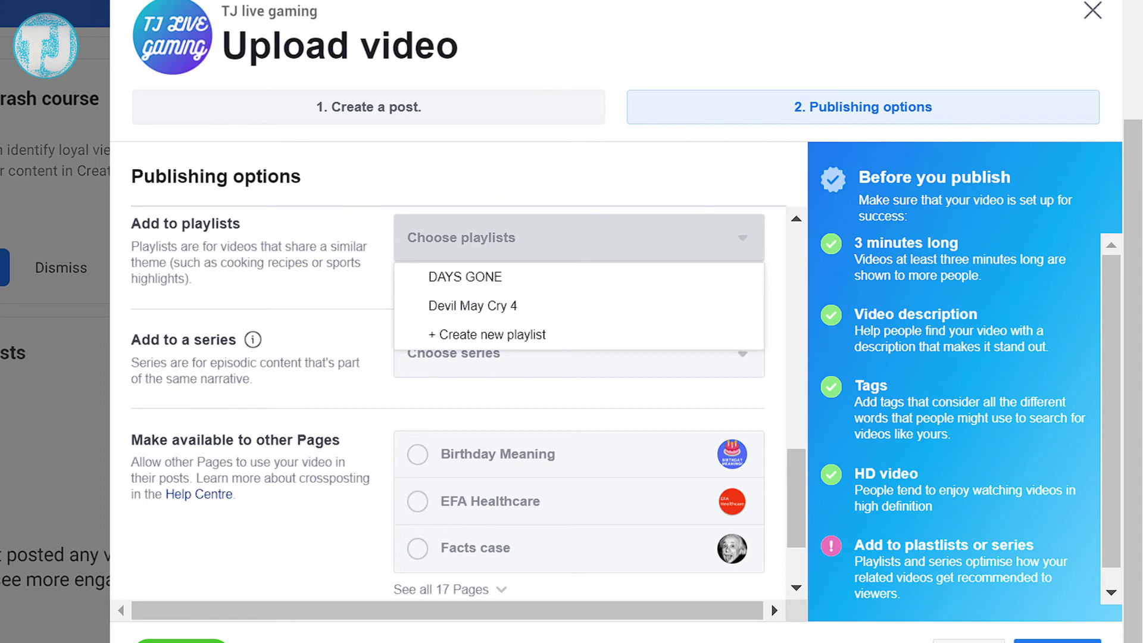
# Assign the video to the DAYS GONE playlist and confirm every before-you-publish item is green
pyautogui.click(488, 278)
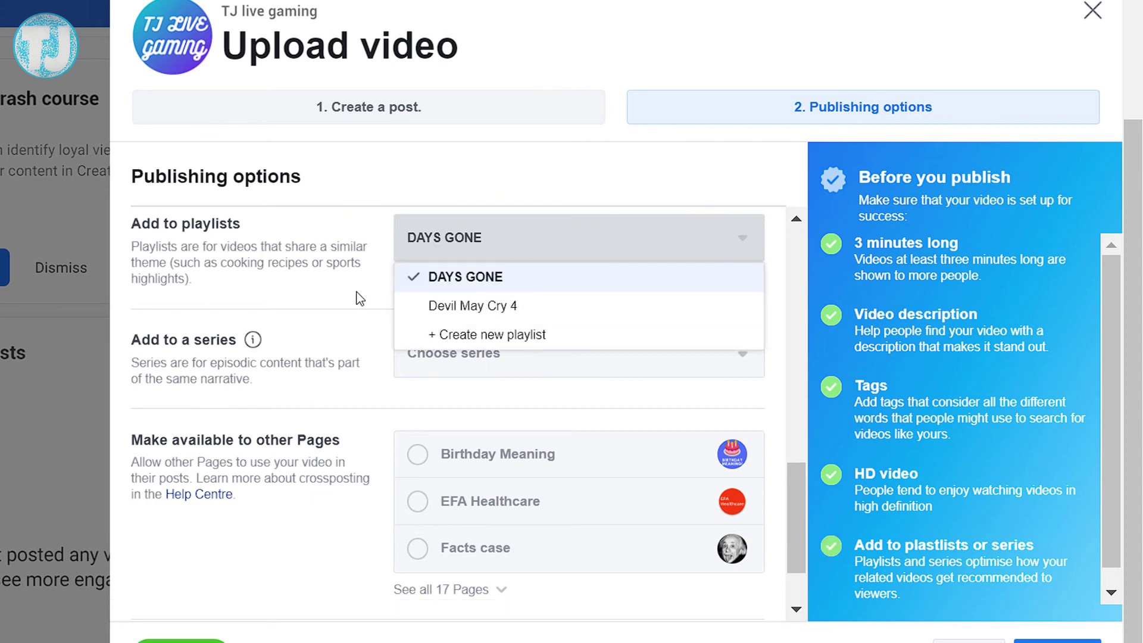
pyautogui.click(361, 298)
pyautogui.scroll(-2, 467, 441)
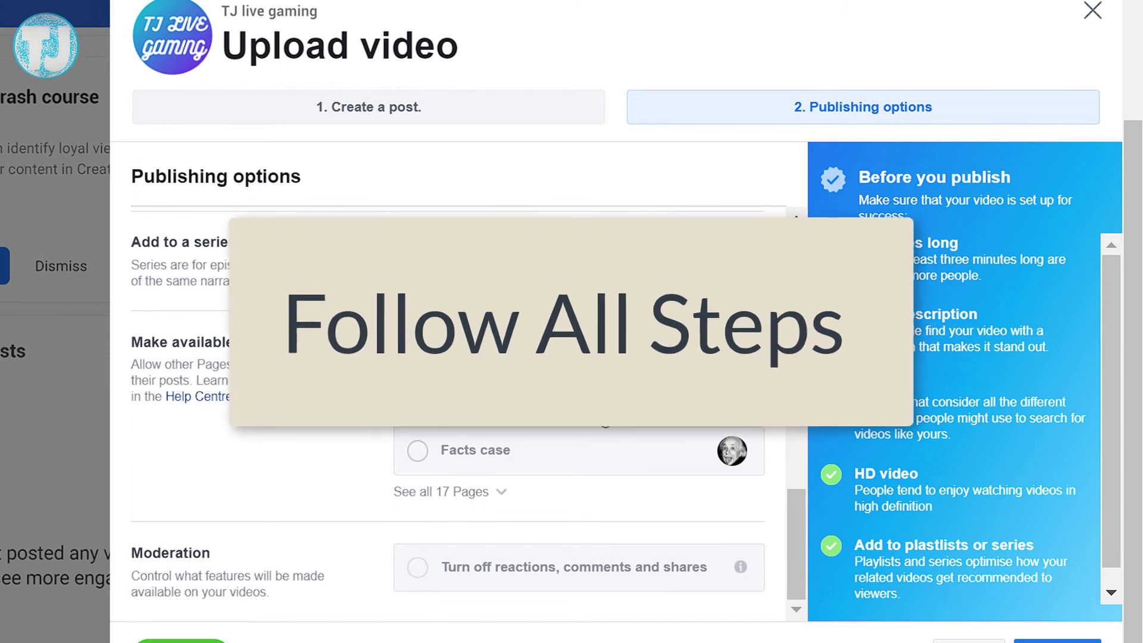
pyautogui.scroll(-1, 986, 438)
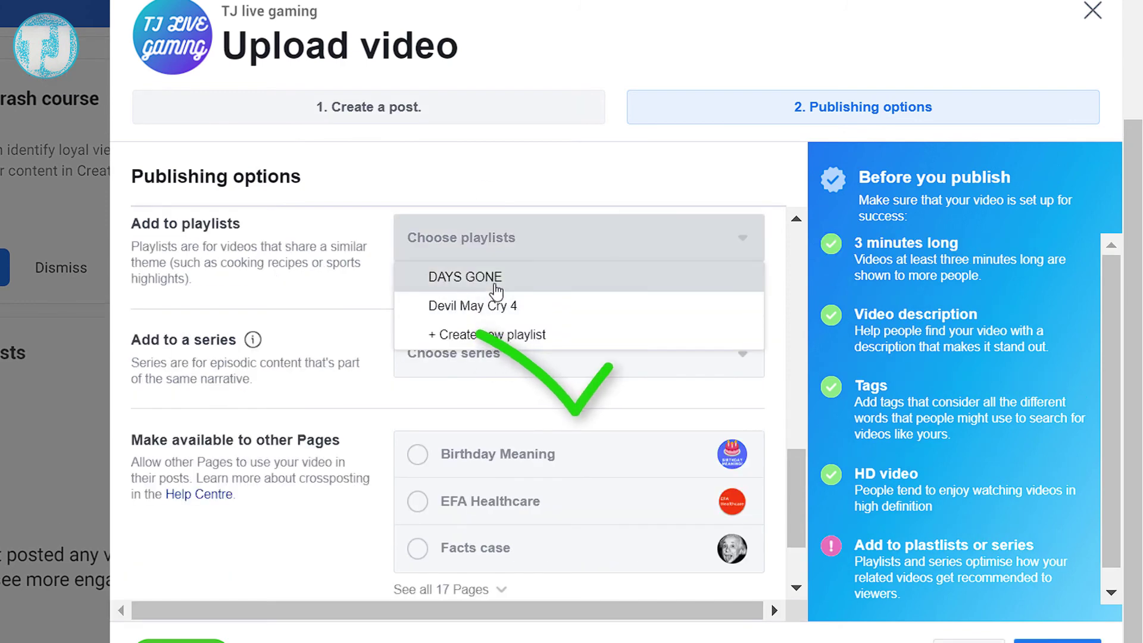
pyautogui.click(494, 284)
pyautogui.scroll(-2, 424, 387)
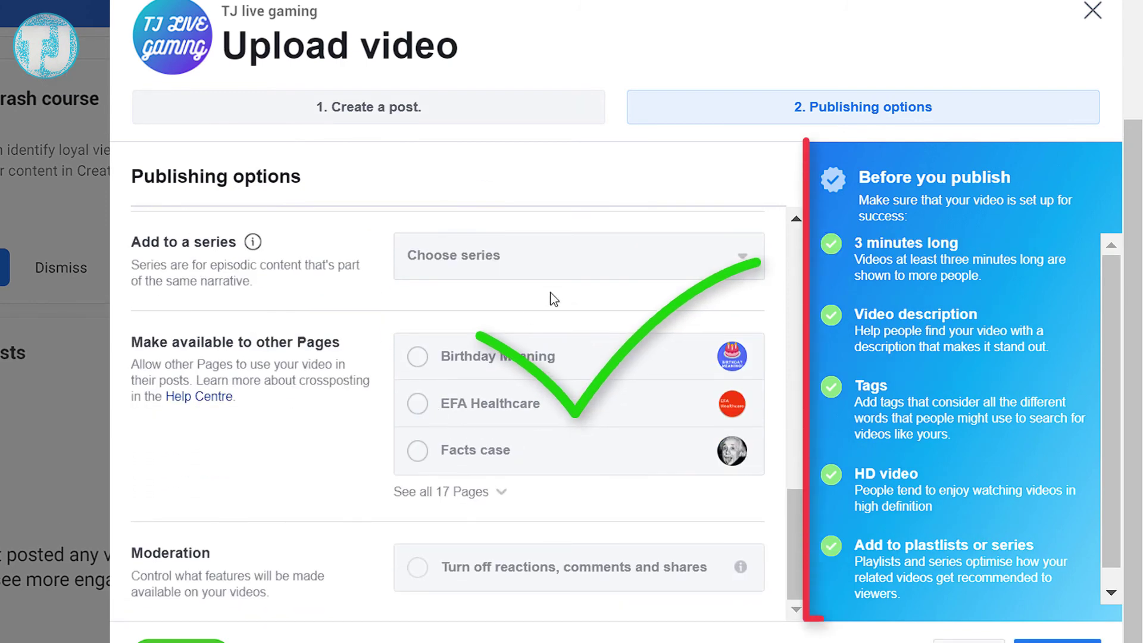
pyautogui.scroll(-1, 986, 438)
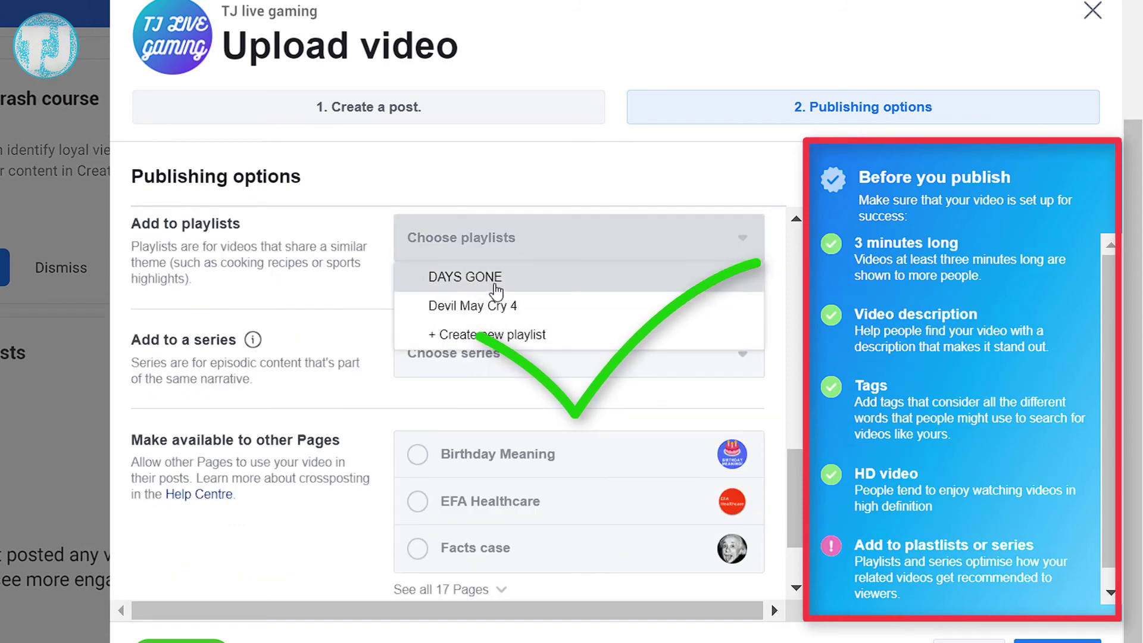
pyautogui.click(494, 283)
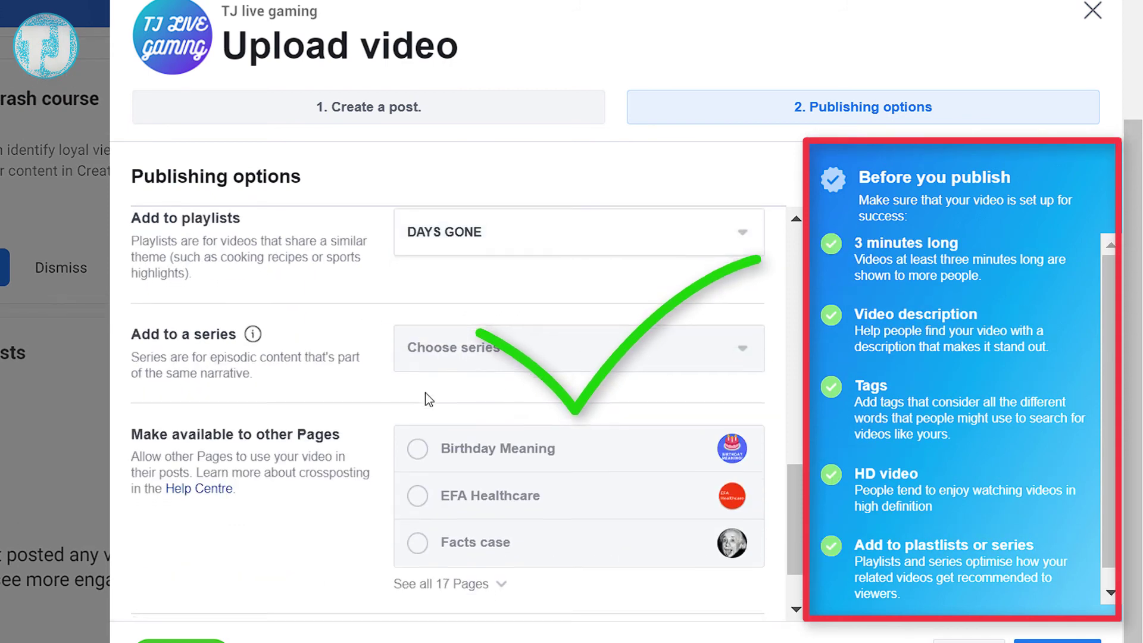
pyautogui.scroll(-2, 467, 441)
pyautogui.scroll(-1, 558, 320)
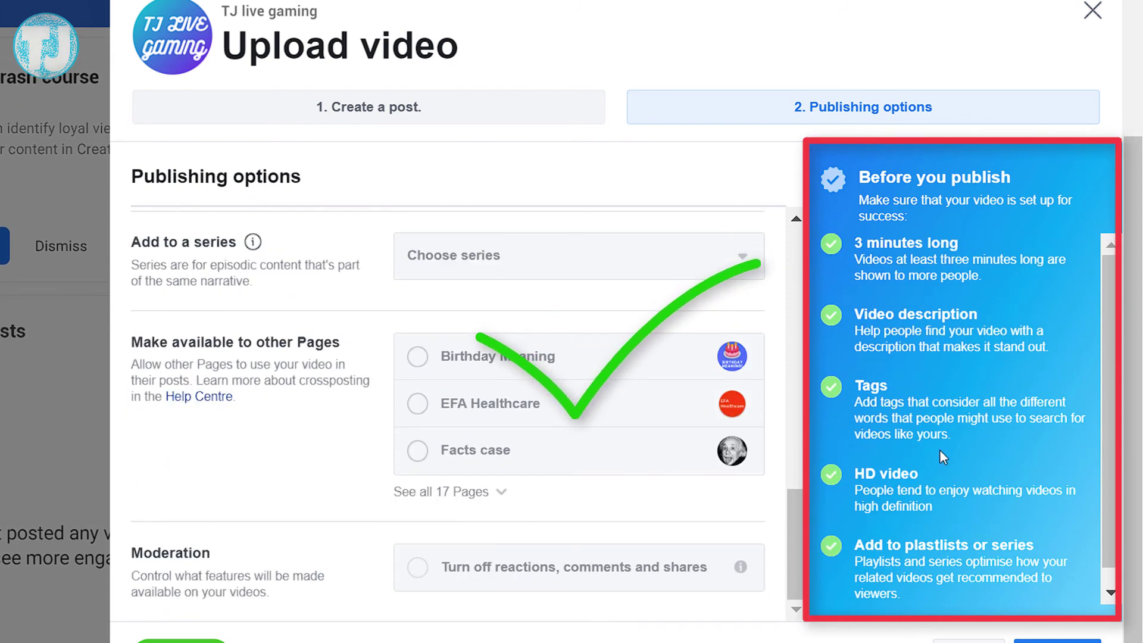
pyautogui.scroll(-1, 981, 445)
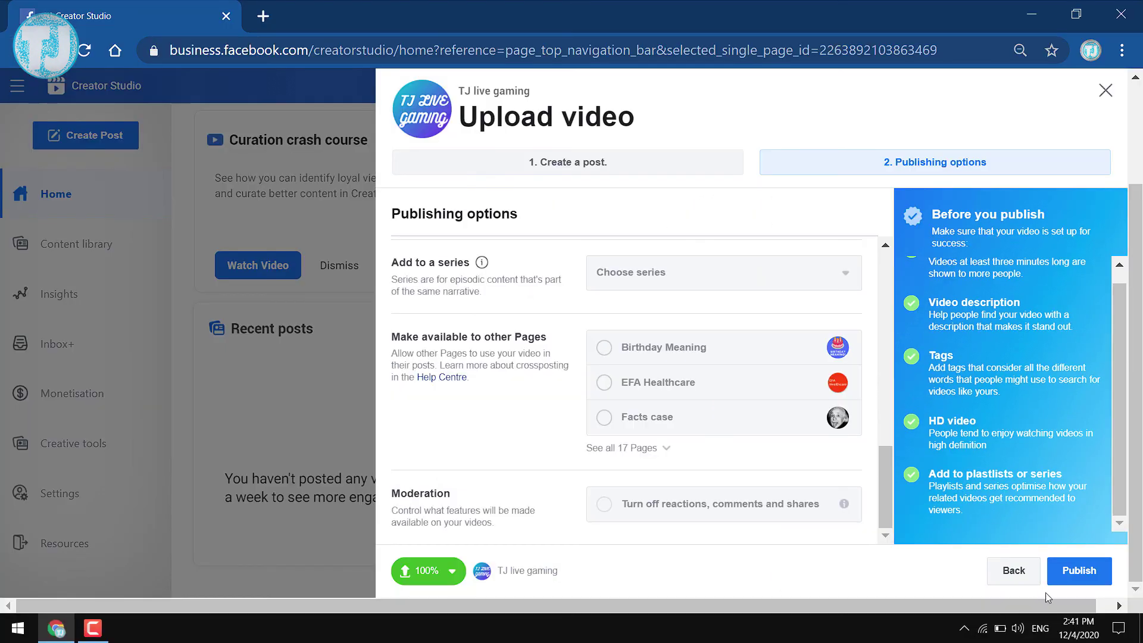
# Publish the premiere video and dismiss the processing notice
pyautogui.click(1053, 572)
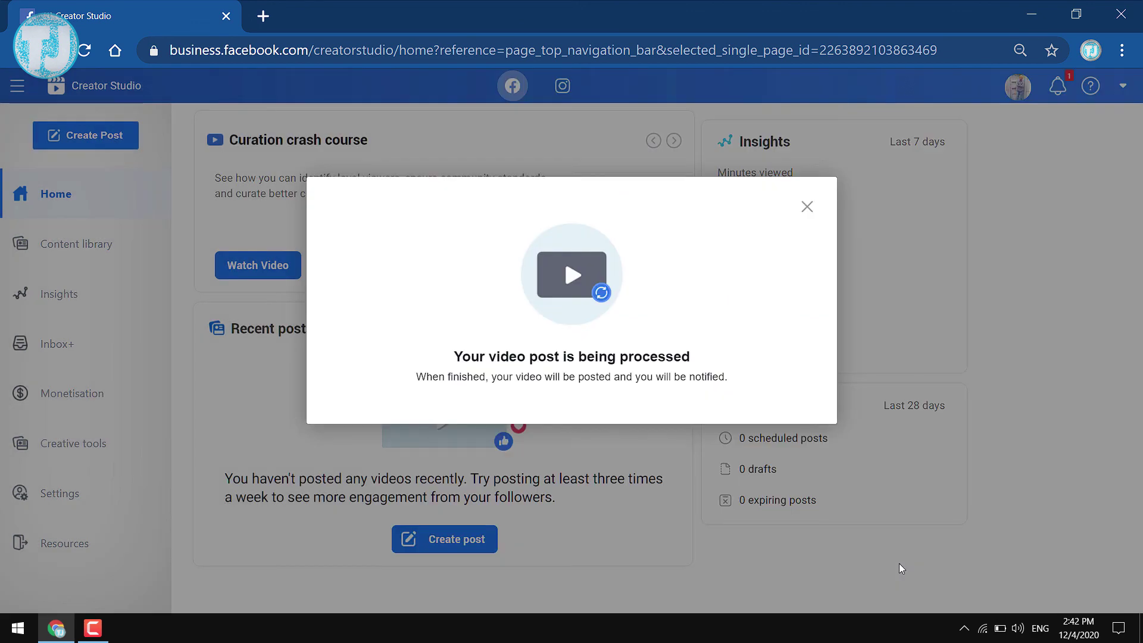
pyautogui.click(899, 563)
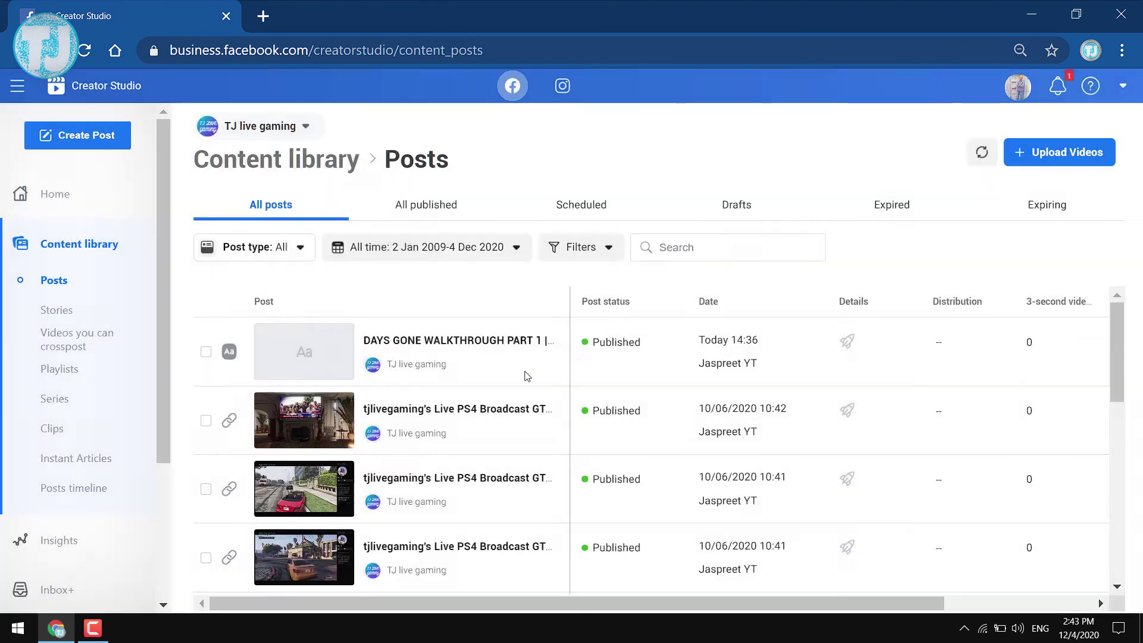
# Open the Post Details for the DAYS GONE WALKTHROUGH PART 1 post
pyautogui.click(528, 373)
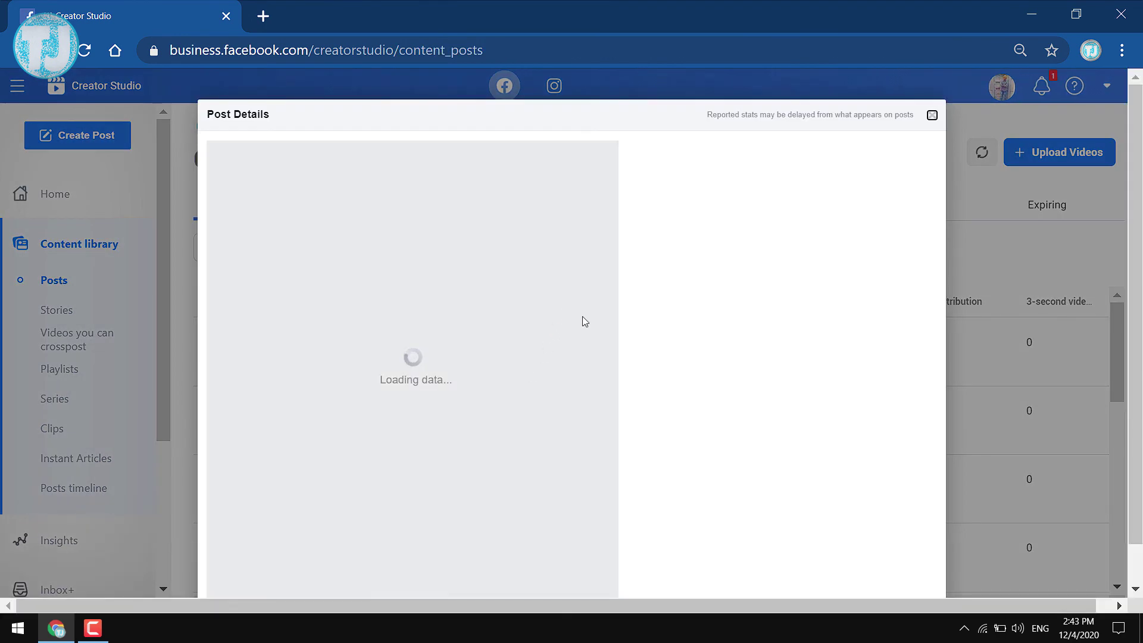